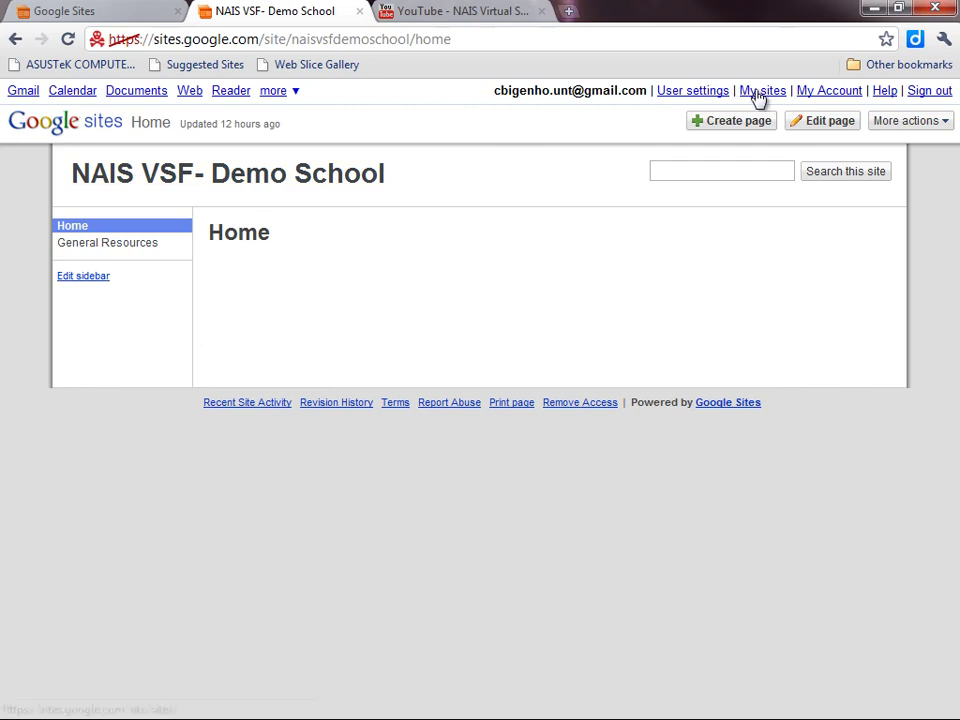
Step: Create a new File Cabinet page named 'Team 5' at the top level of the site
left_click(746, 129)
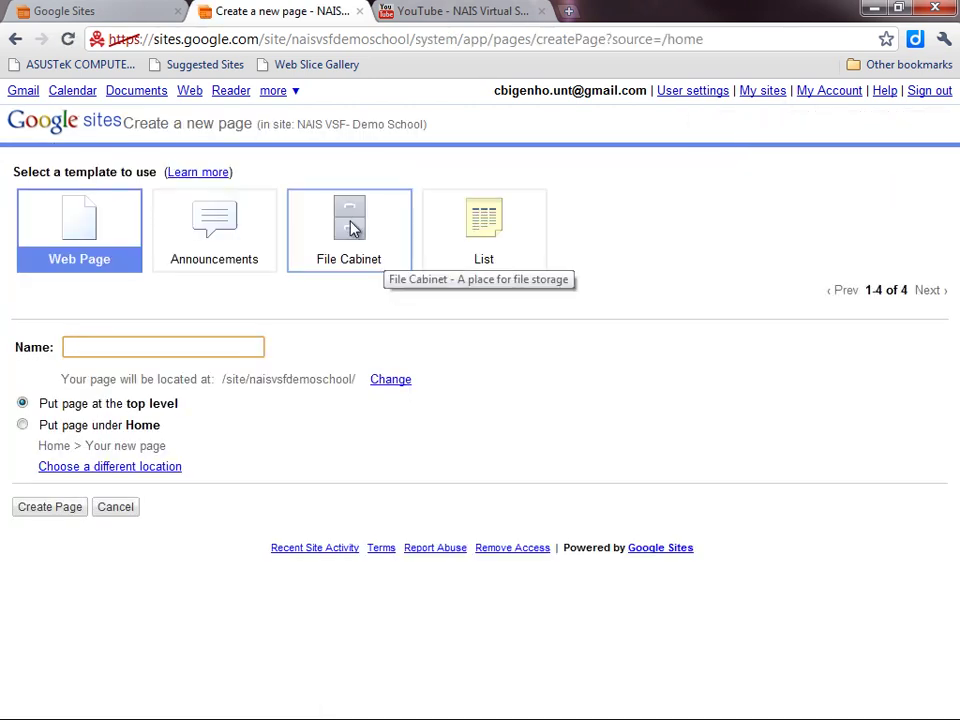
left_click(350, 222)
left_click(251, 345)
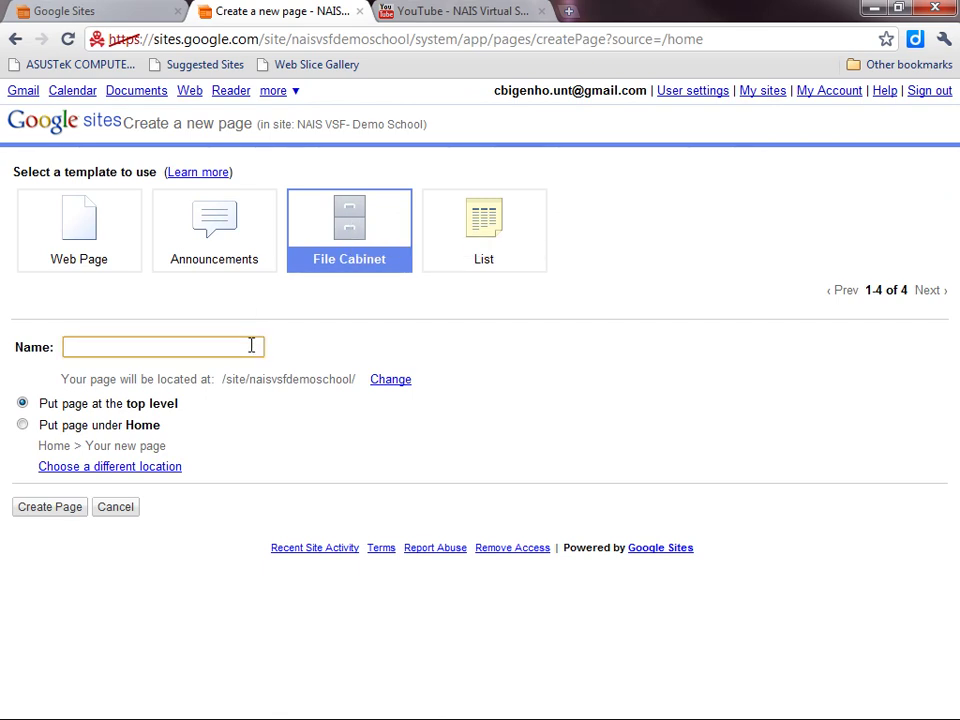
type("Team 5")
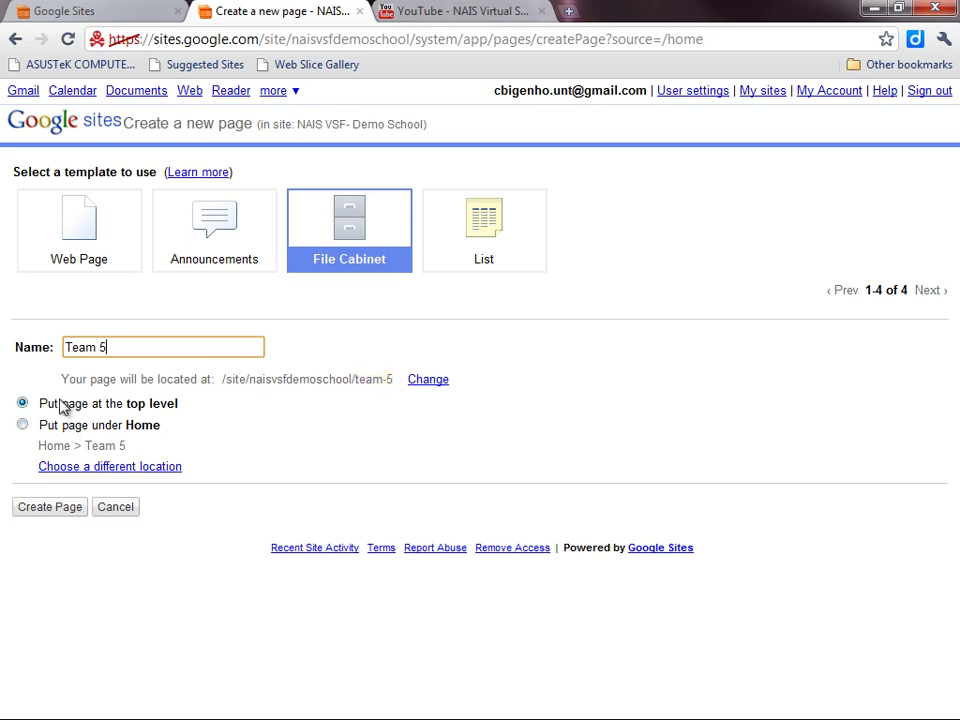
left_click(50, 508)
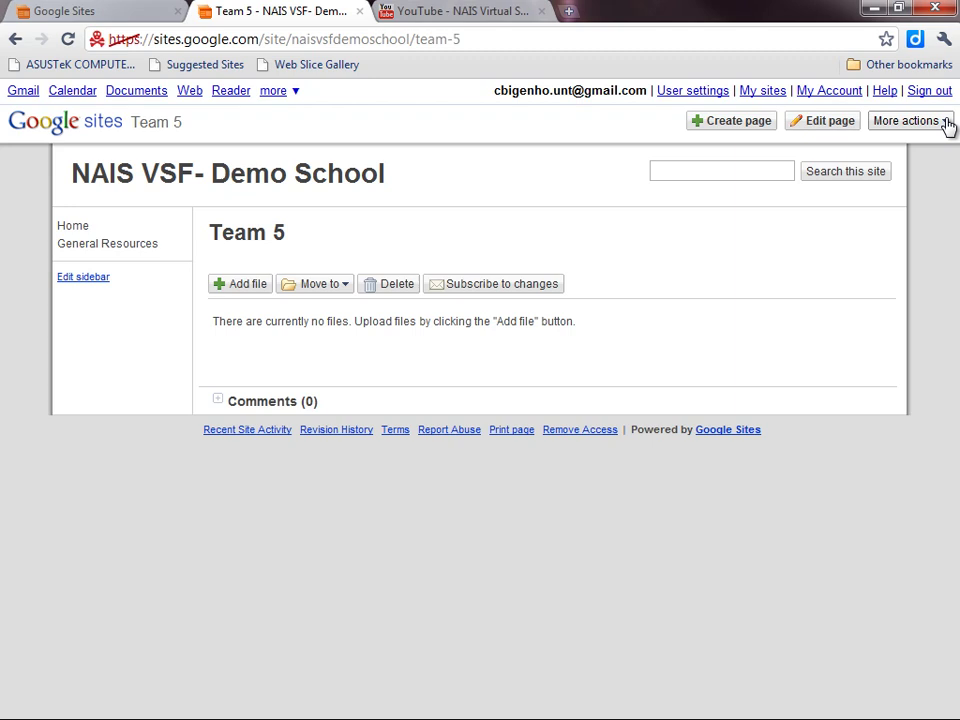
Step: Go to Manage site and show the Pages tree of all the site's pages
left_click(947, 122)
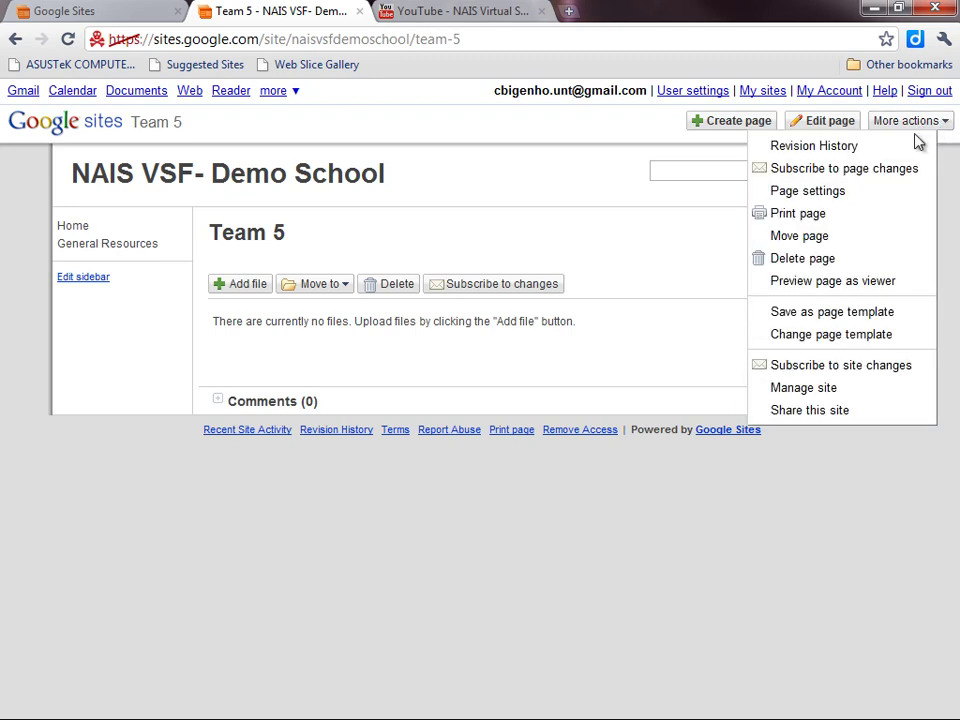
left_click(809, 390)
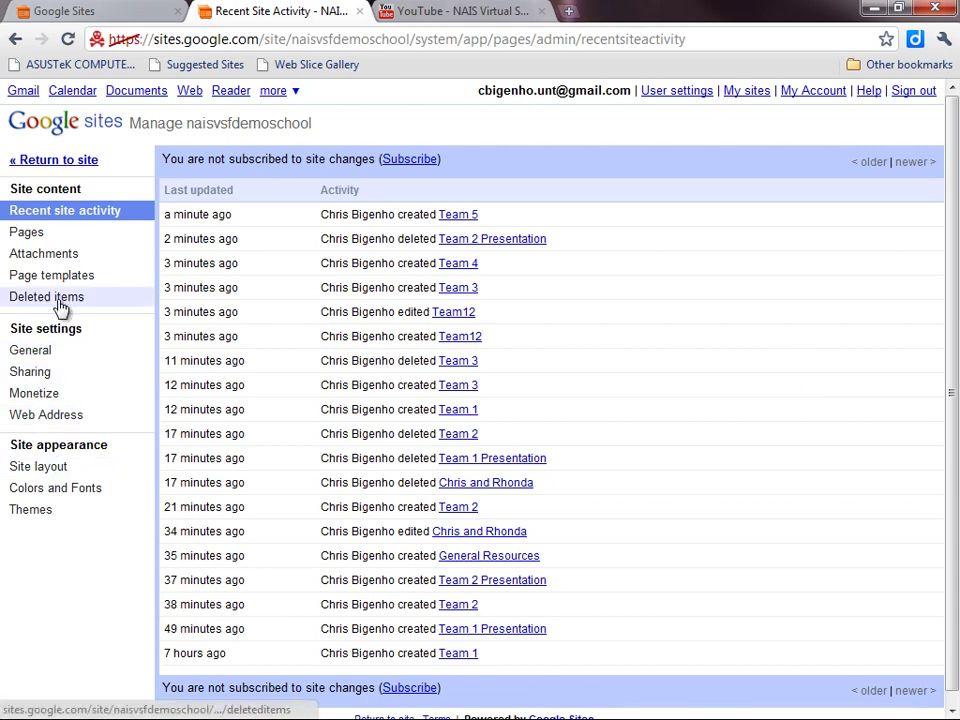
left_click(30, 236)
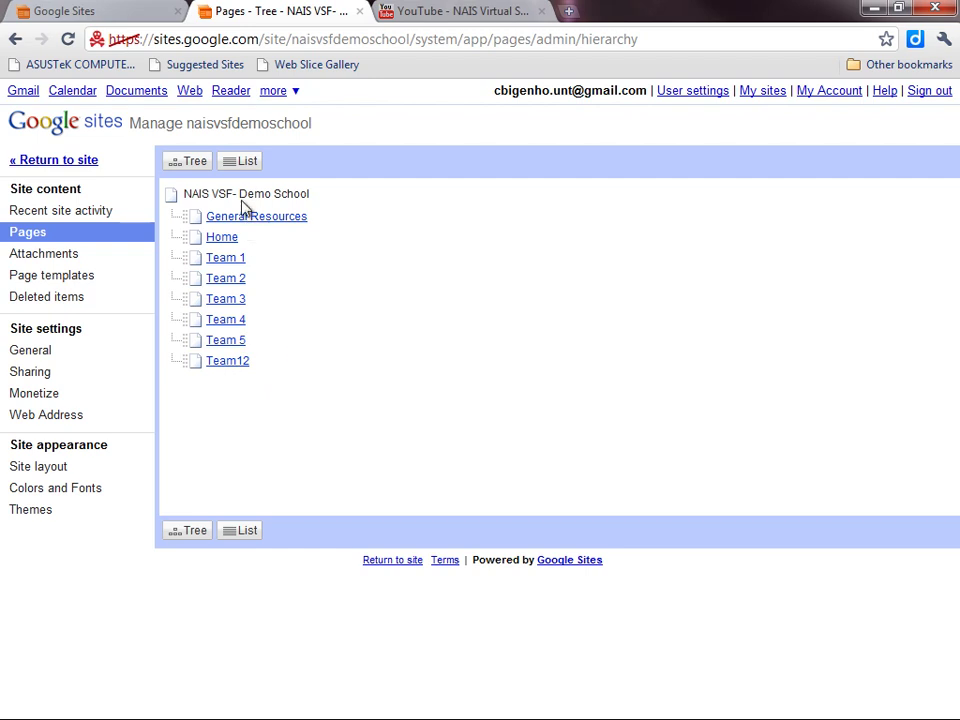
Step: Open the Team12 page and delete it, confirming the deletion
left_click(228, 364)
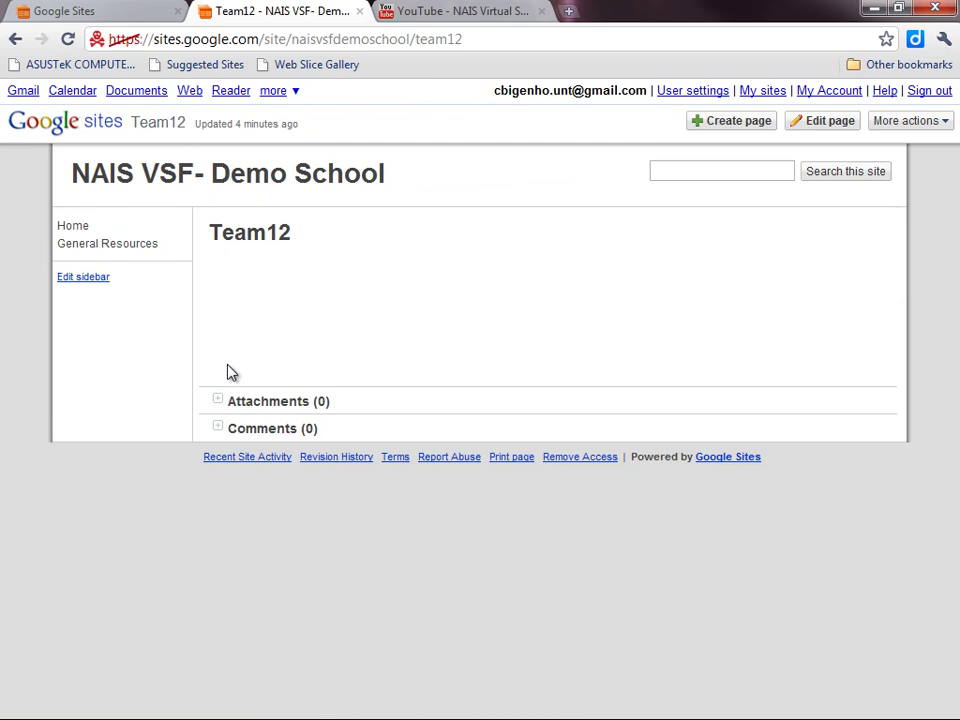
left_click(948, 126)
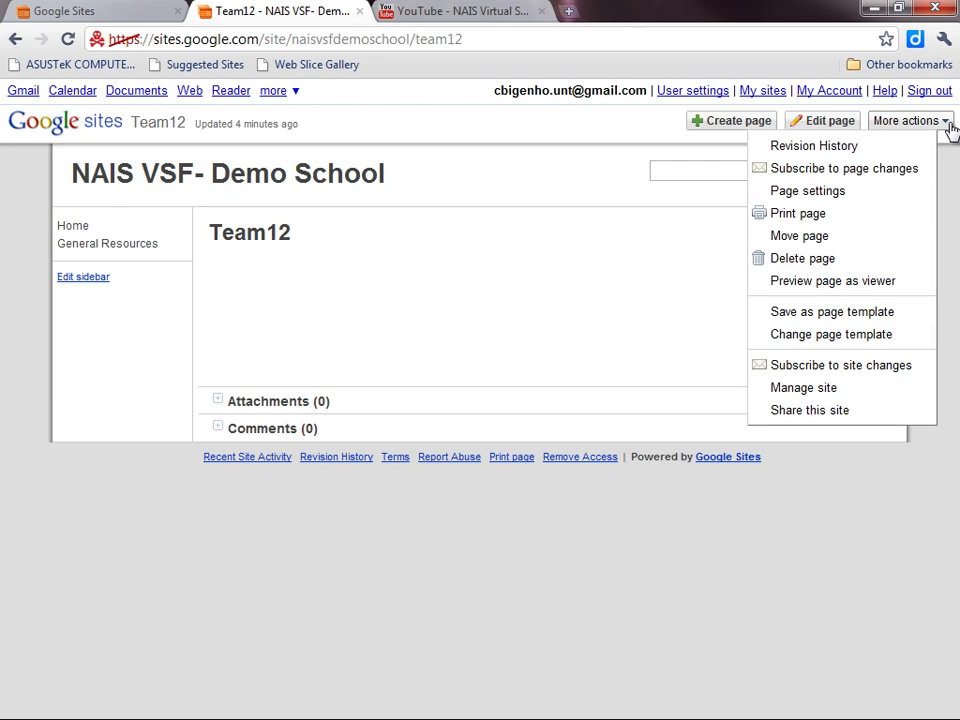
left_click(818, 261)
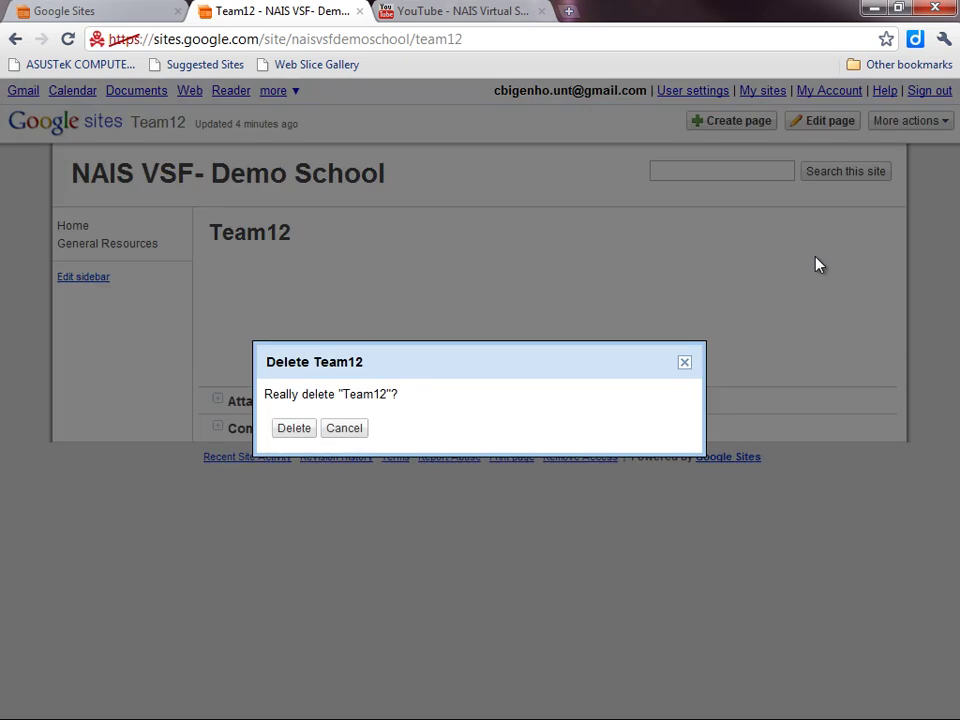
left_click(296, 428)
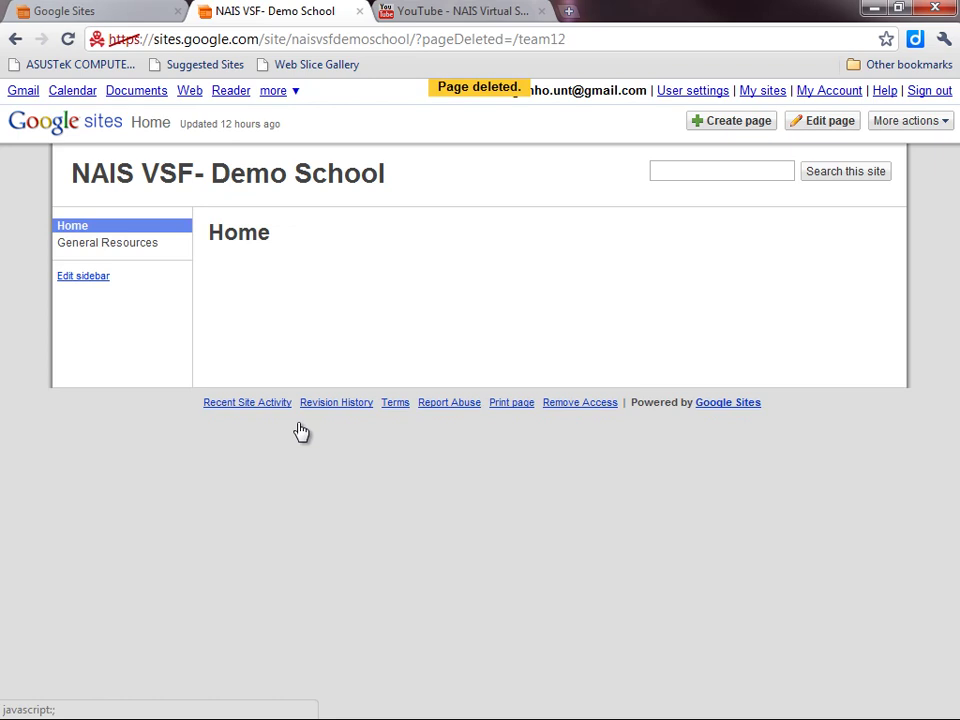
left_click(942, 122)
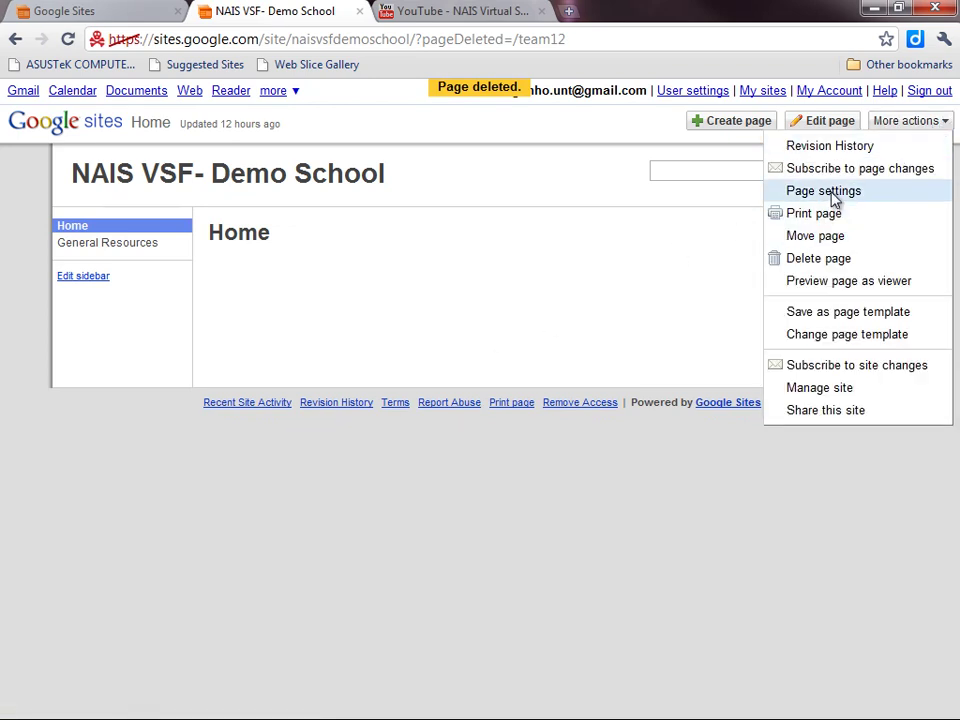
left_click(802, 398)
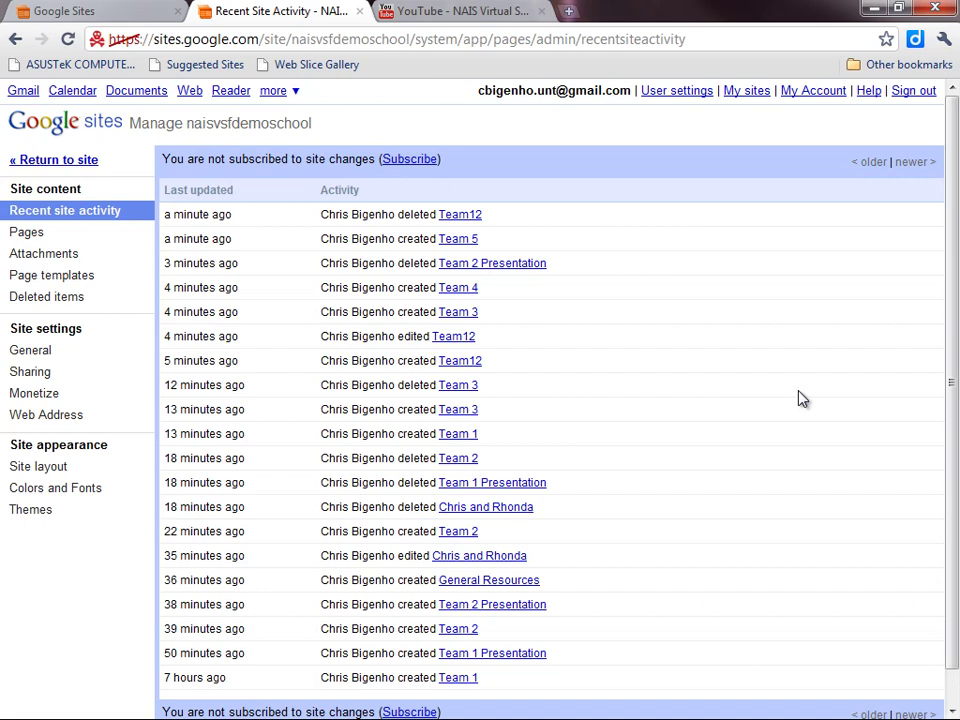
left_click(57, 241)
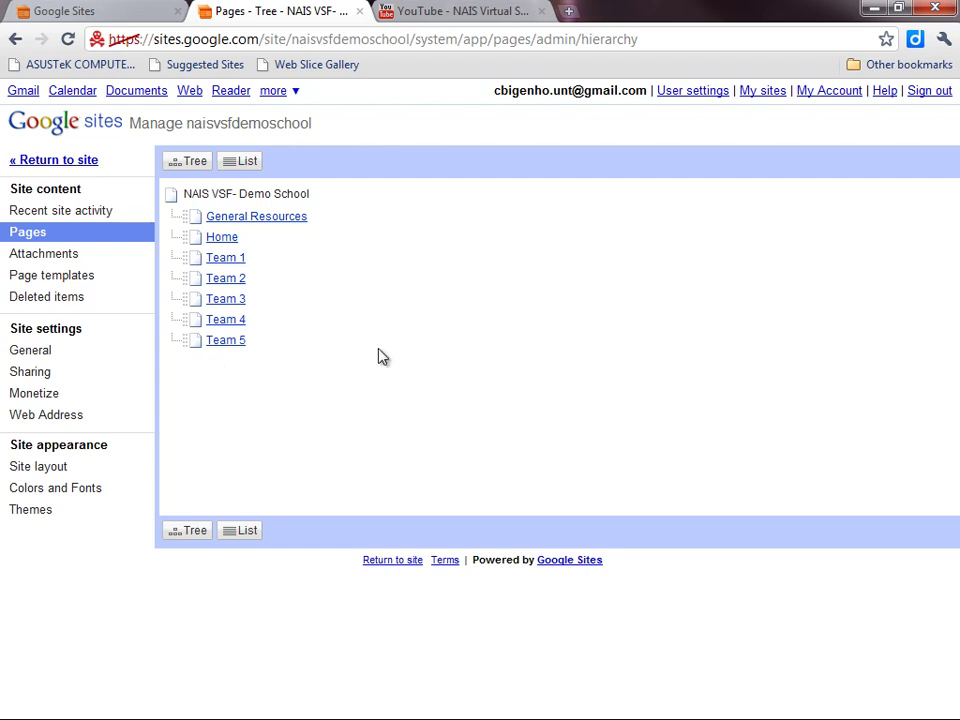
left_click(66, 170)
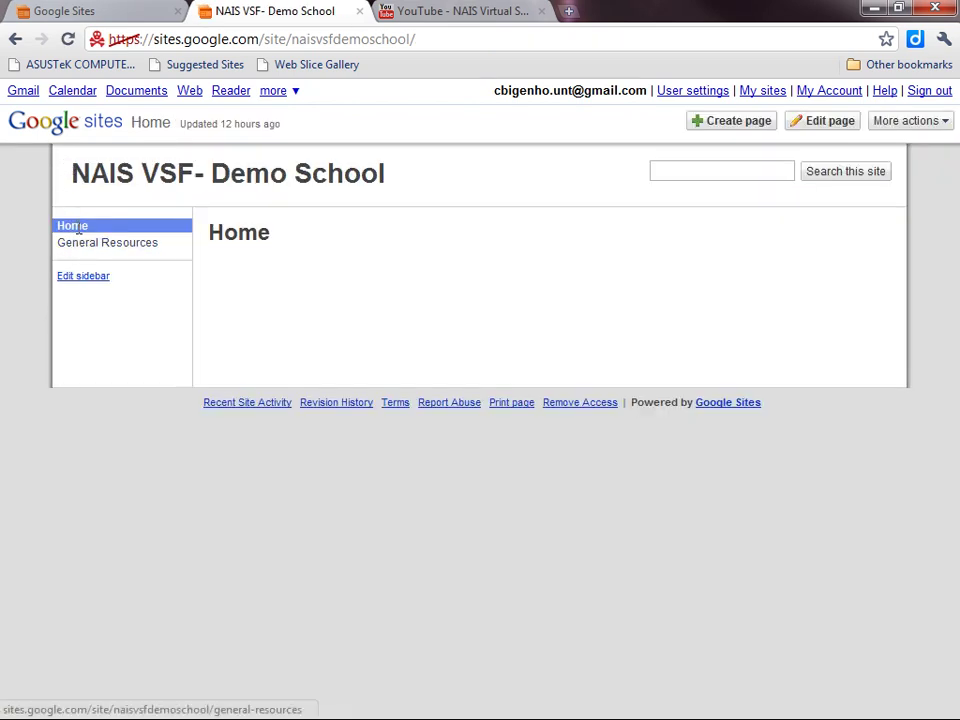
Step: Turn on 'Automatically organize my navigation' in the sidebar Navigation box, save, and return to the site
left_click(88, 277)
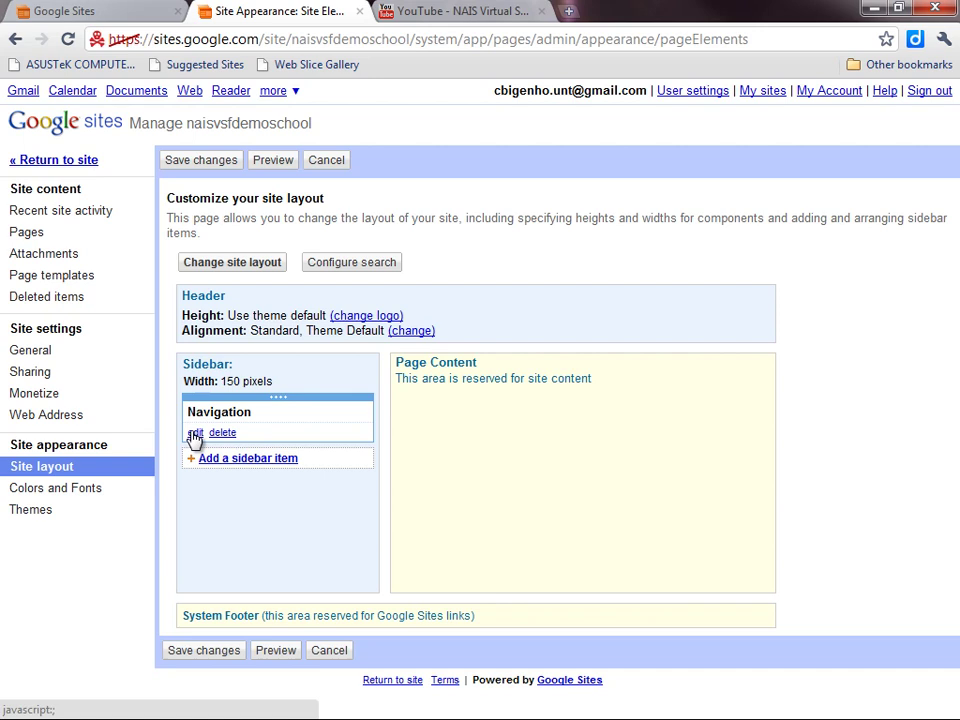
left_click(195, 434)
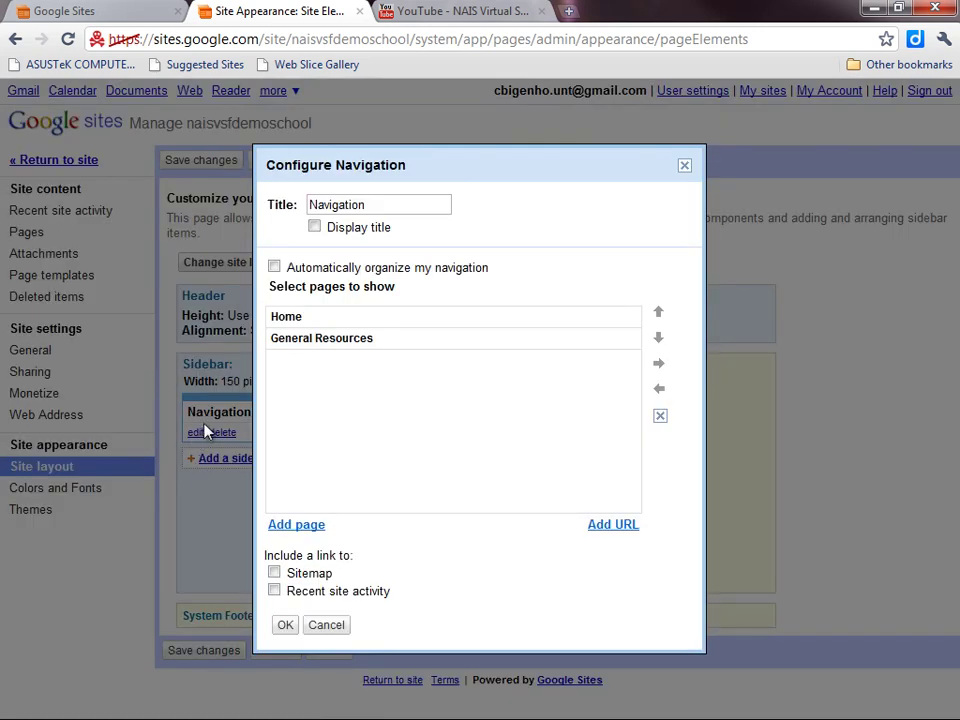
left_click(274, 268)
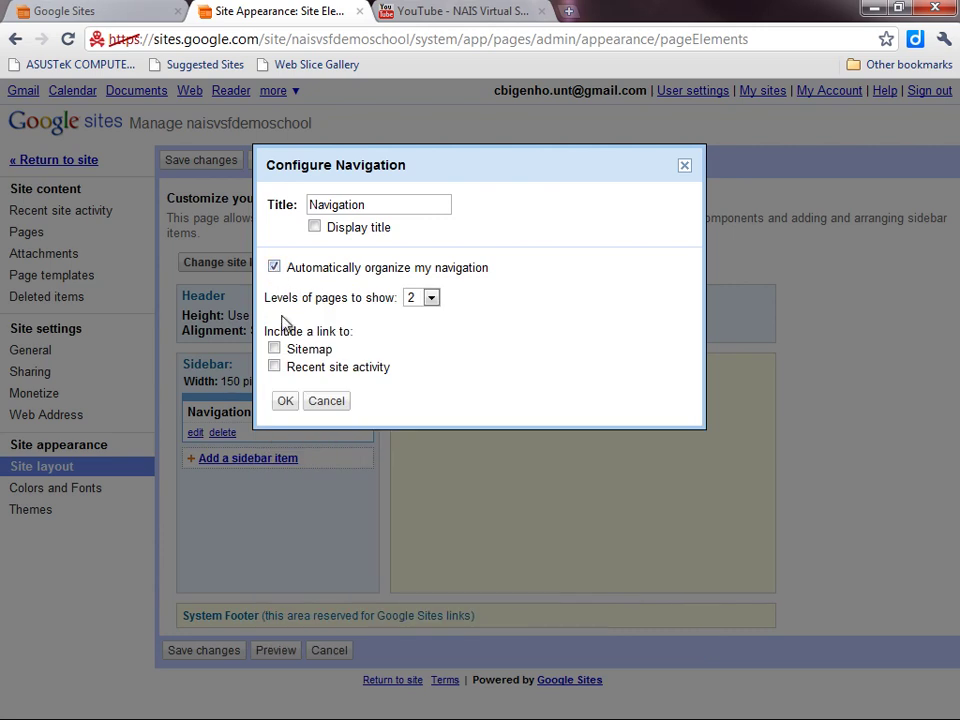
left_click(286, 403)
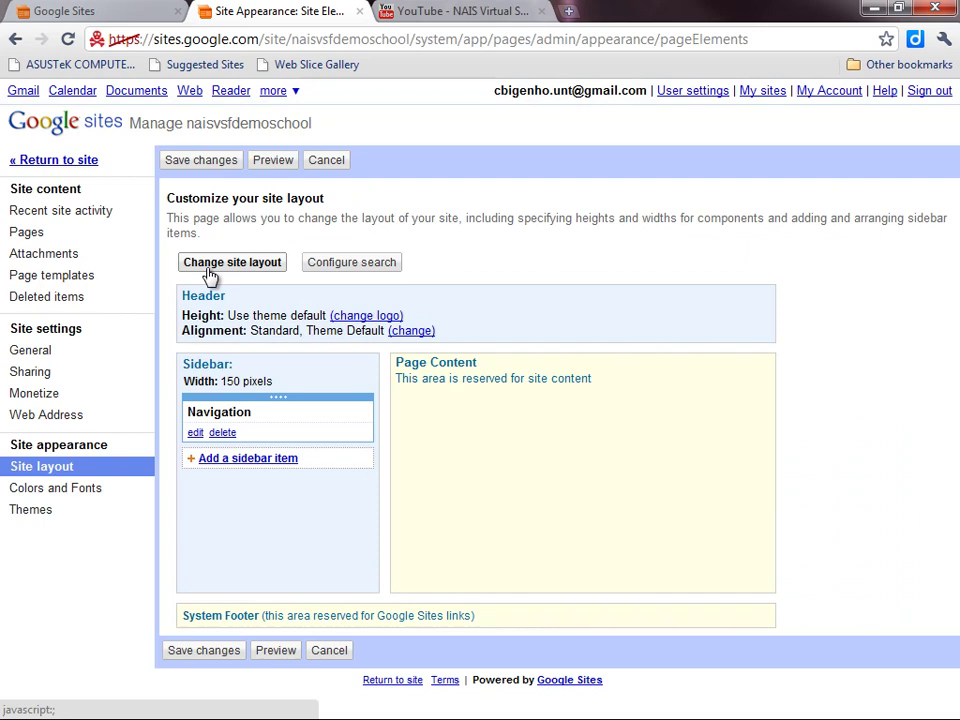
left_click(201, 161)
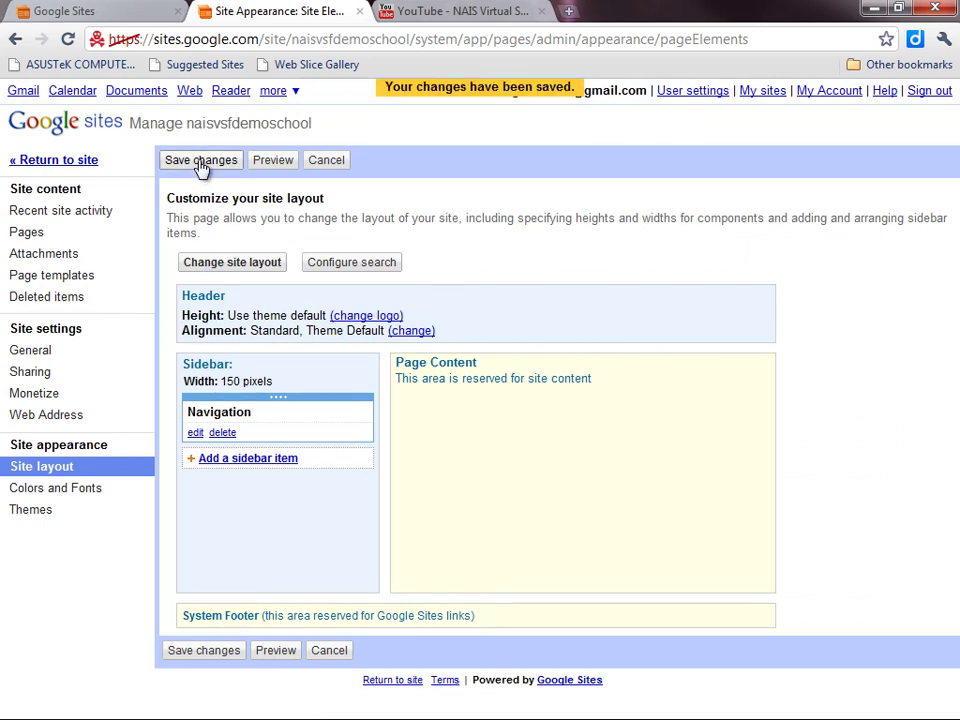
left_click(84, 162)
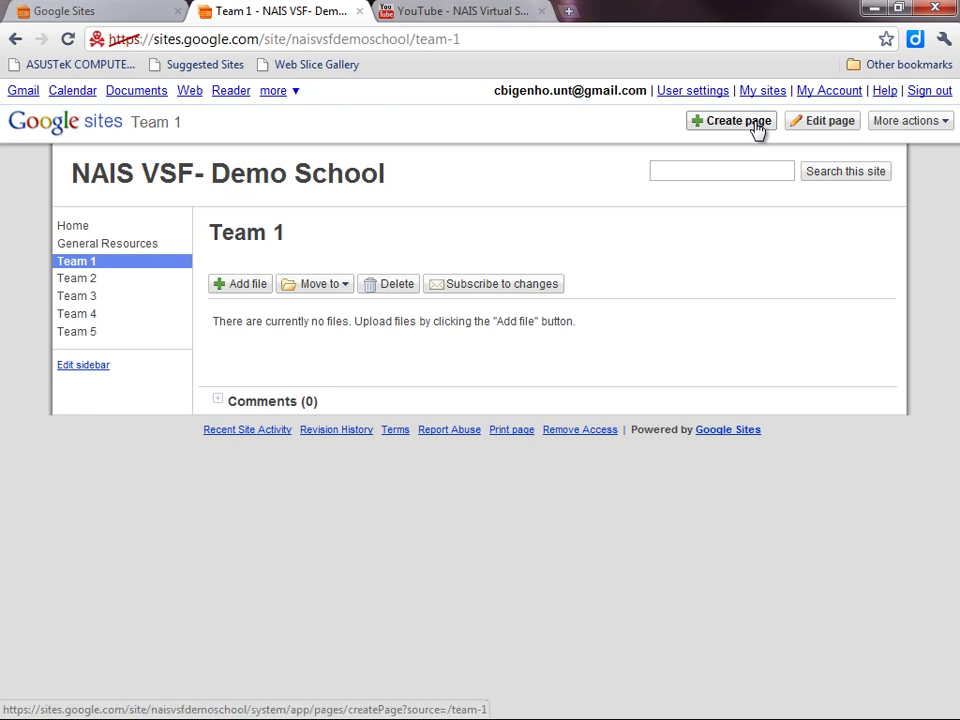
Step: Retitle the Team 1 page with the two members' first names, save it, and open Team 4
left_click(820, 127)
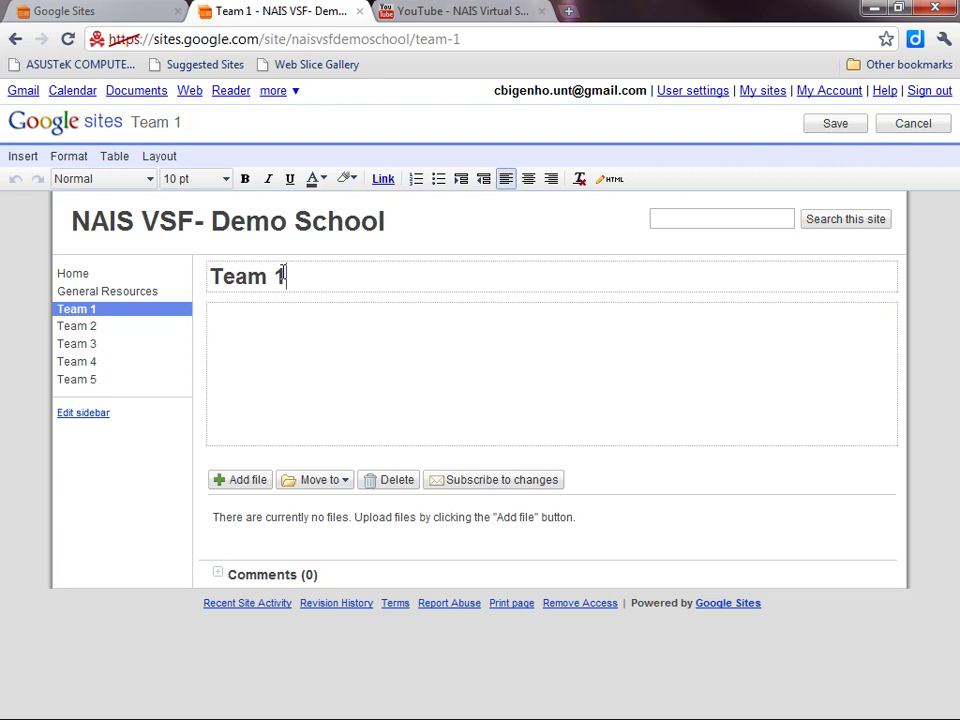
left_click_drag(281, 275, 193, 273)
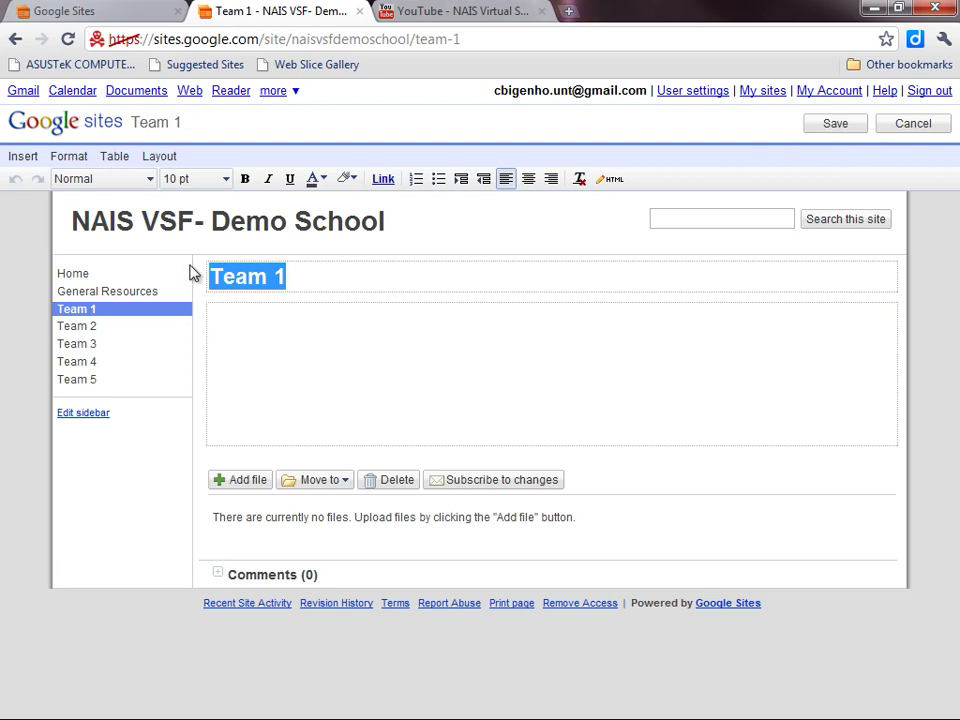
type("Chris")
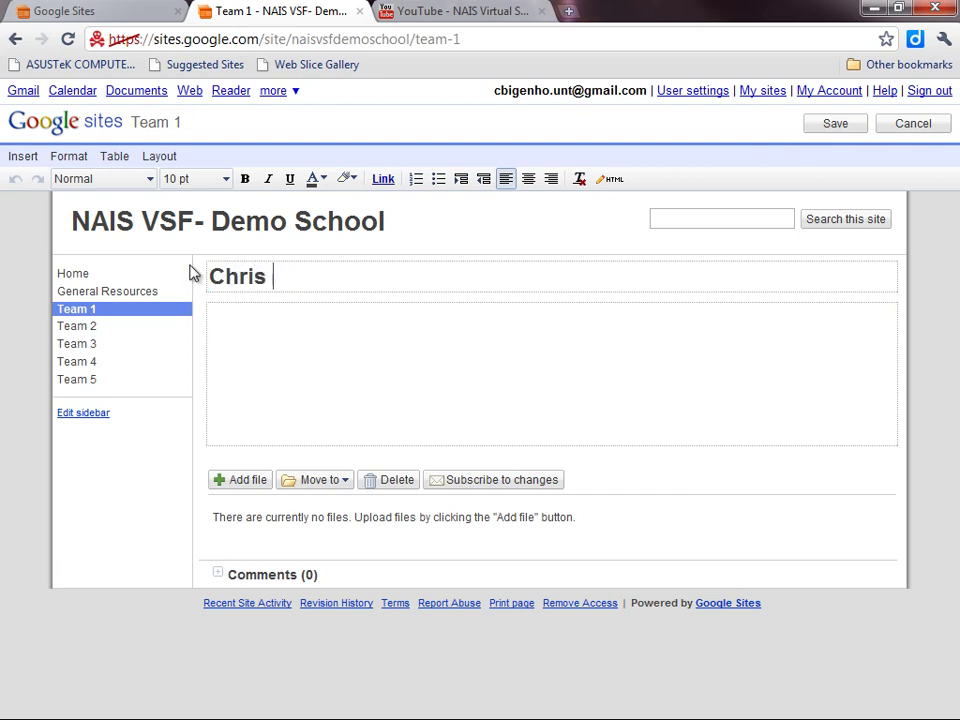
type(" A")
key("BackSpace")
type("and Rhonda")
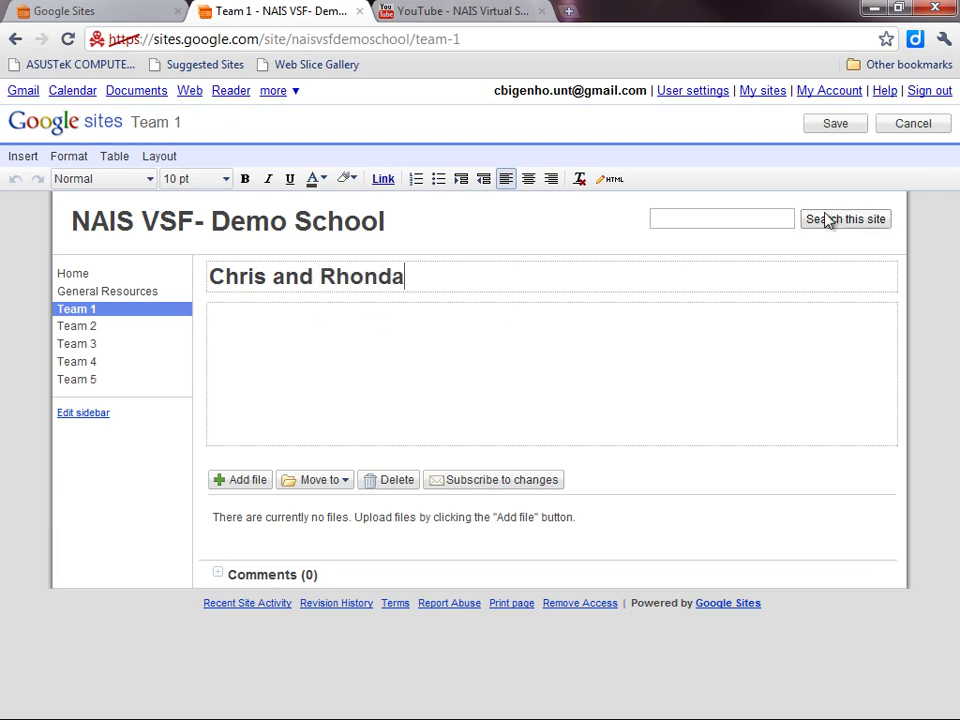
left_click(838, 124)
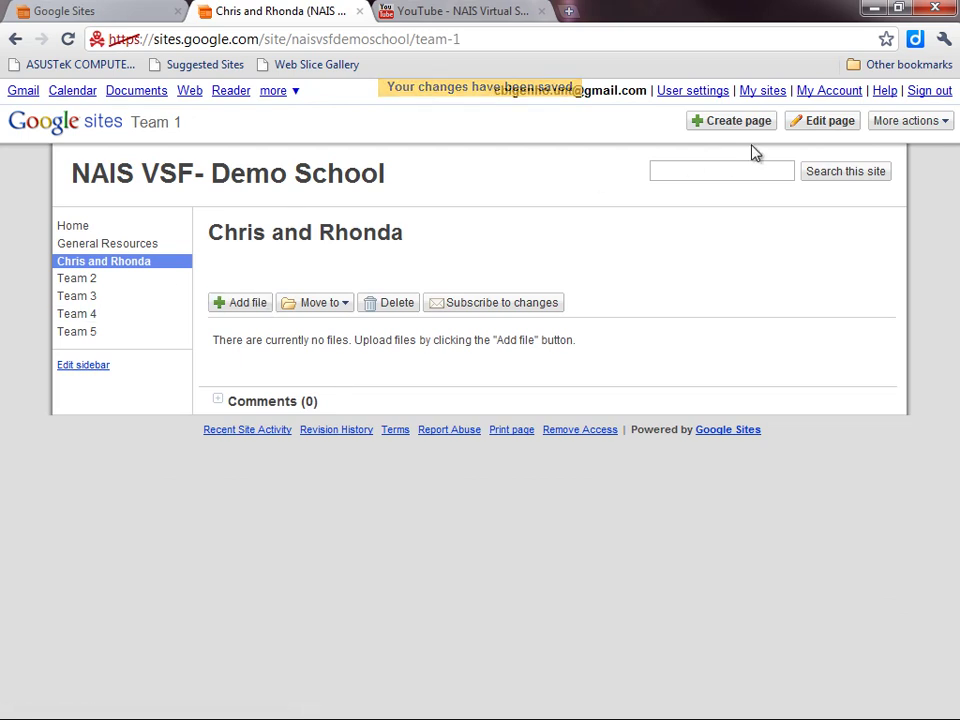
left_click(80, 318)
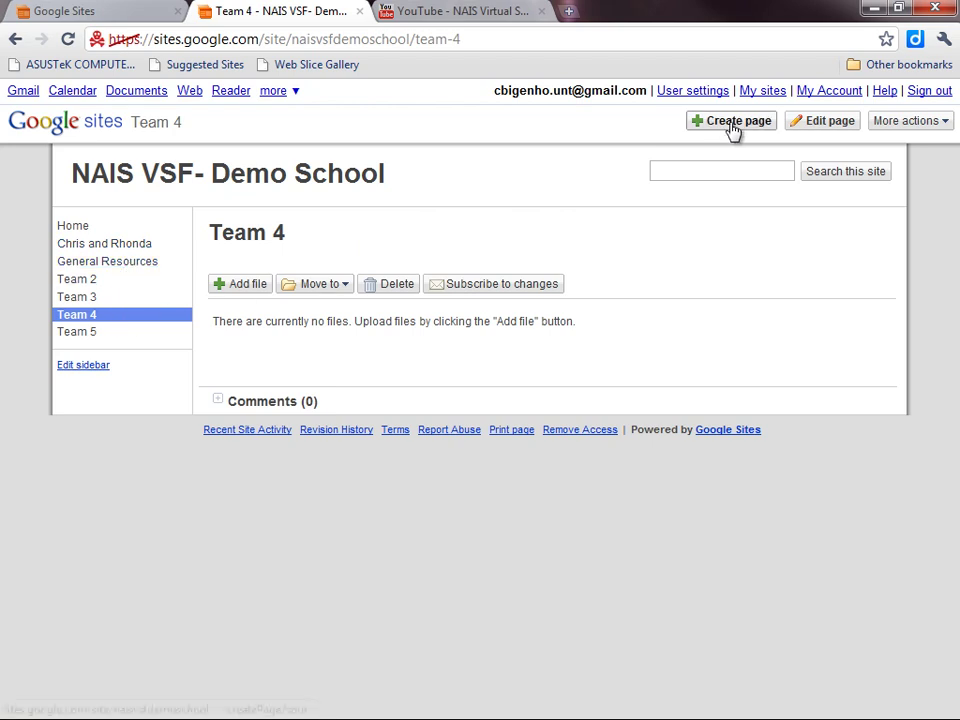
Step: Retitle the Team 4 page to a team member's first name, save it, and go Home
left_click(820, 122)
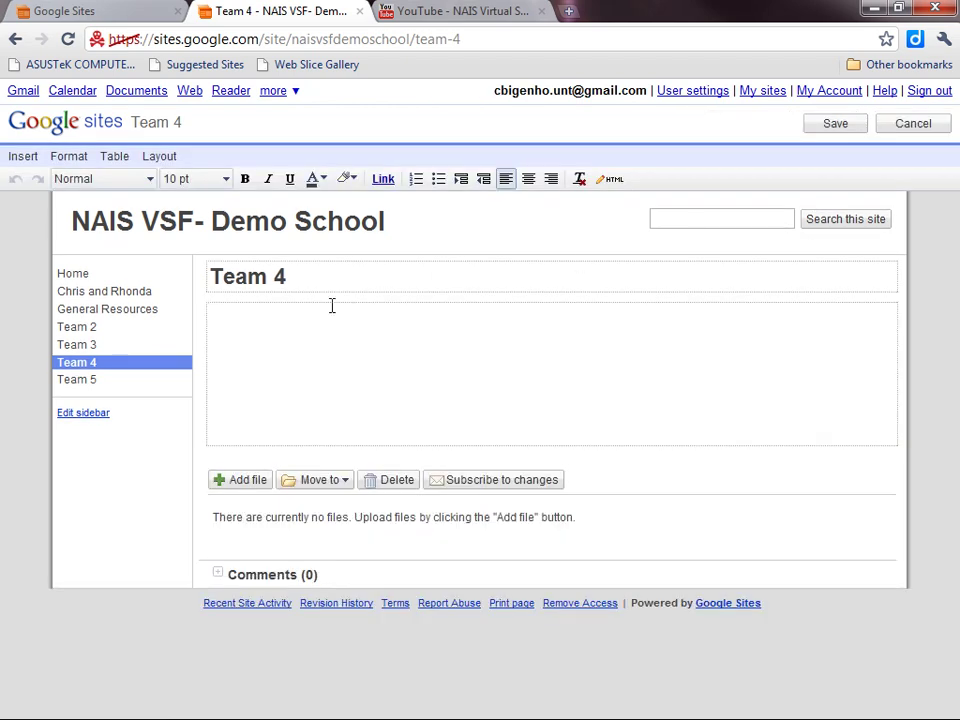
left_click_drag(322, 264, 64, 266)
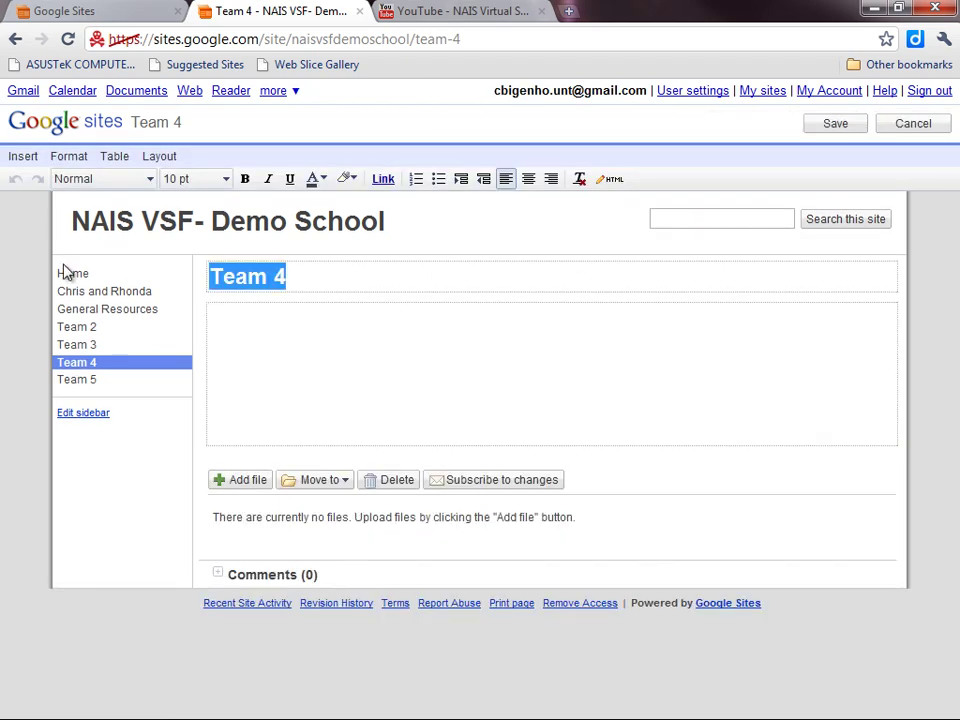
type("Abby")
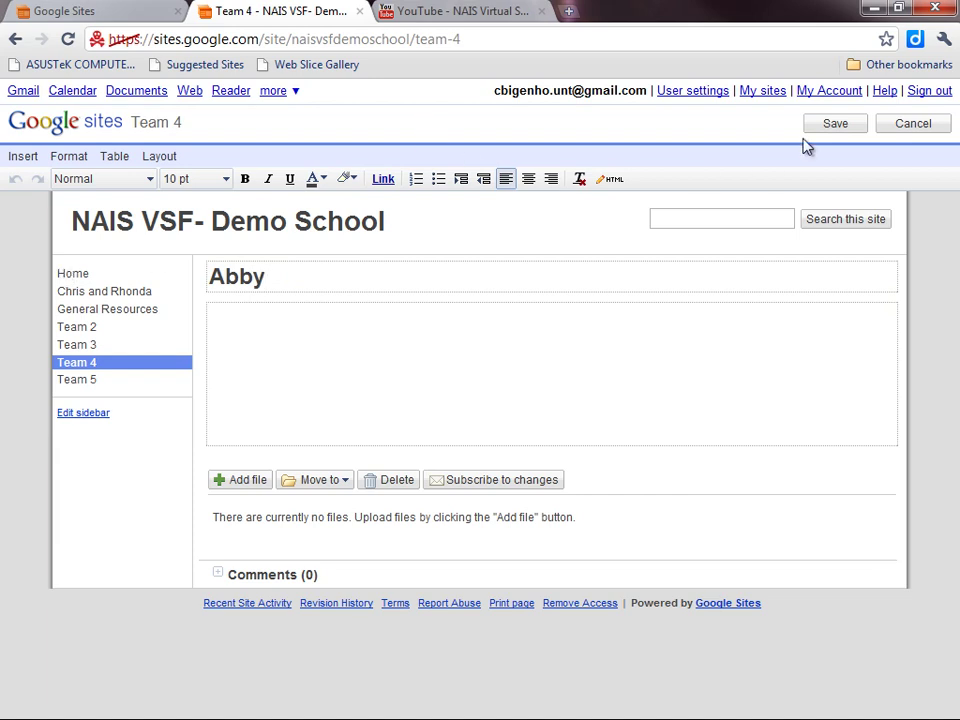
left_click(829, 128)
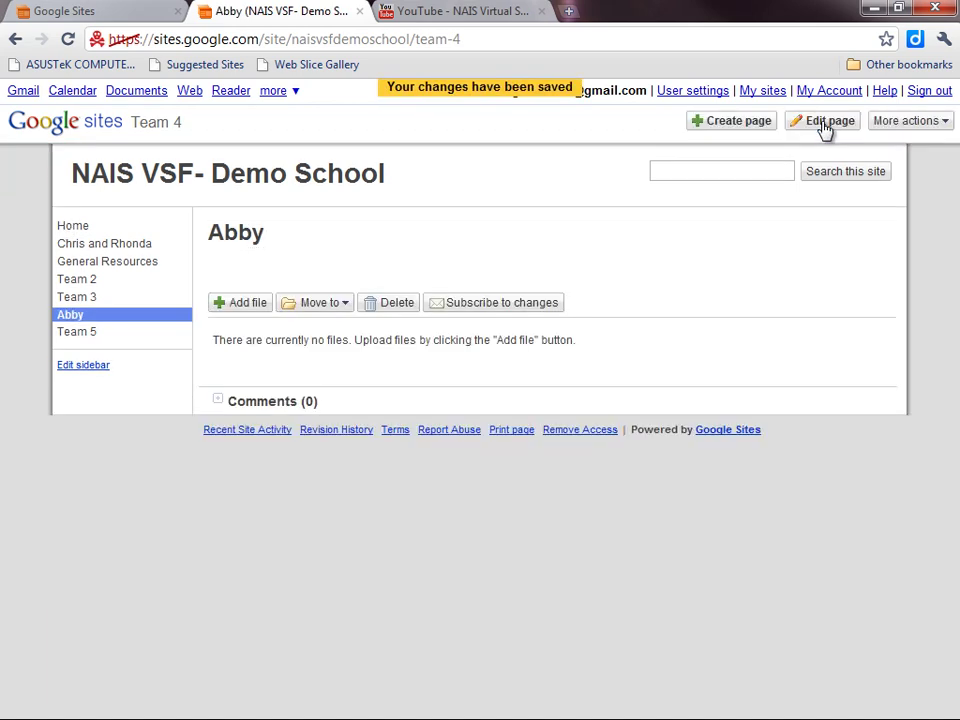
left_click(77, 233)
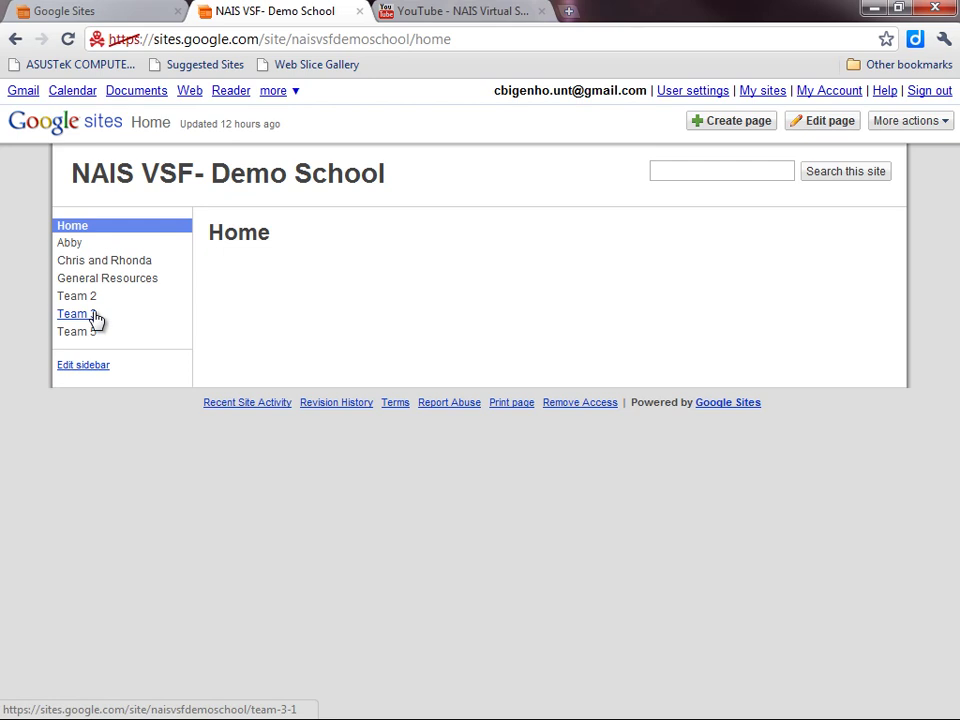
Step: Switch the sidebar Navigation box from automatic organization to a manually chosen page list
left_click(84, 372)
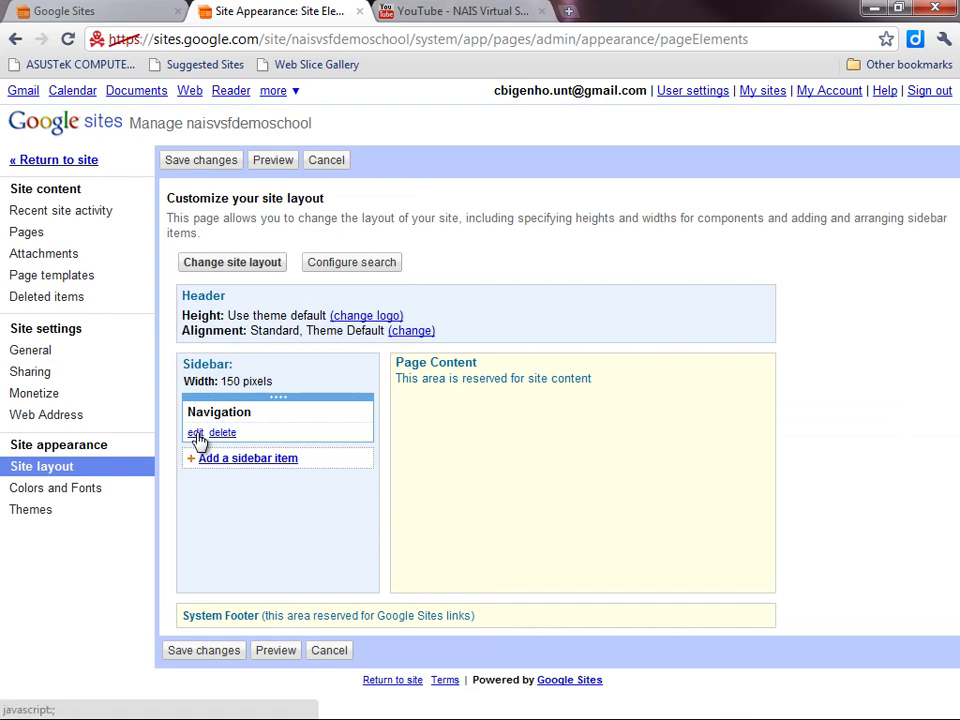
left_click(195, 433)
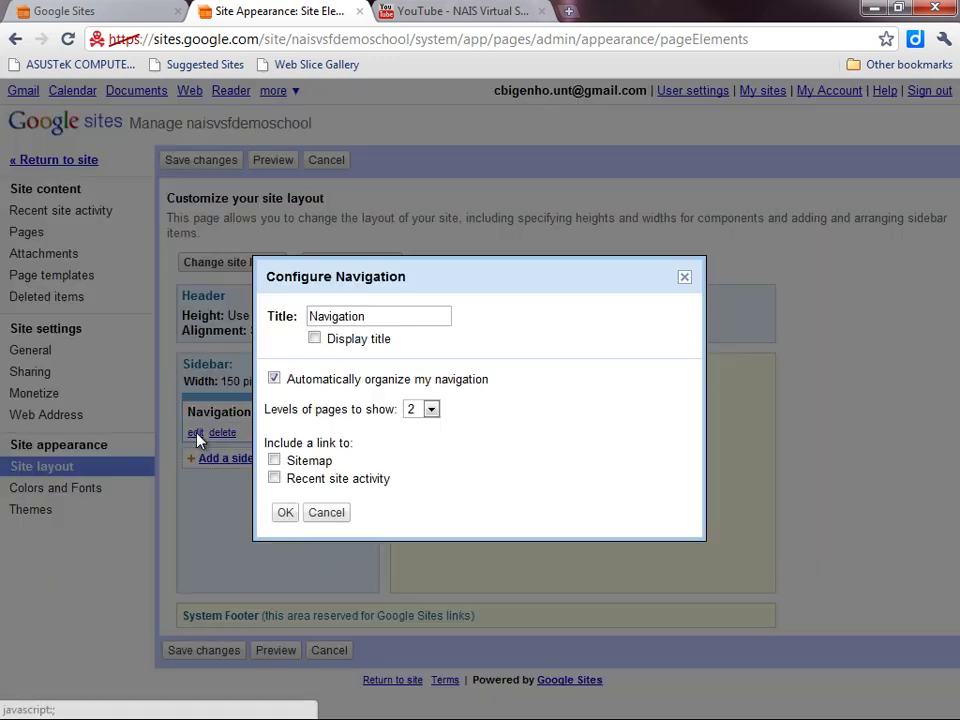
left_click(274, 380)
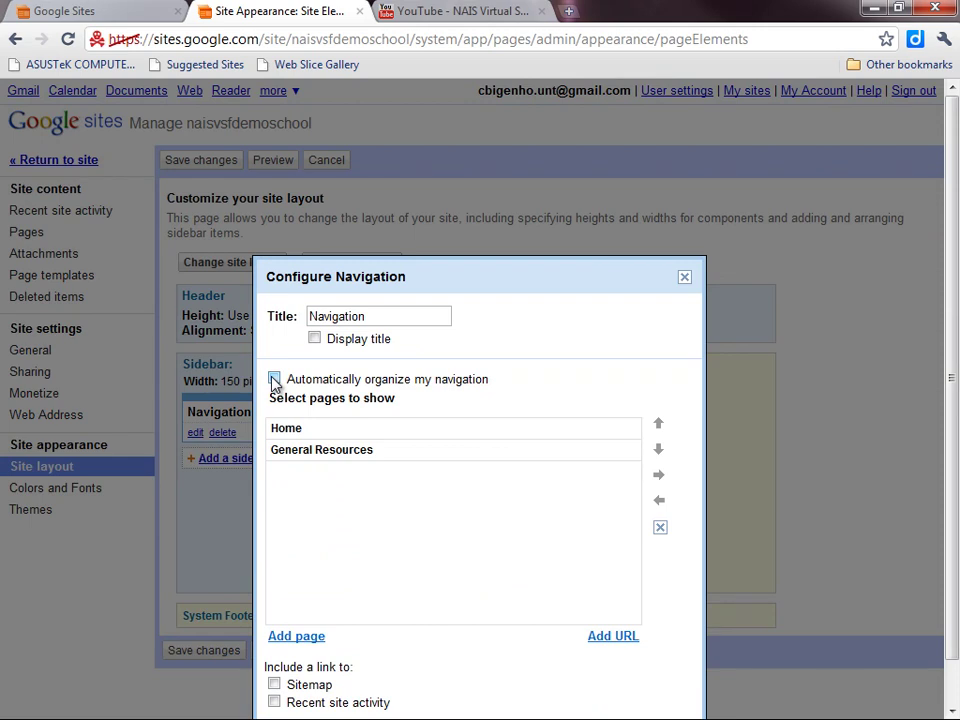
left_click_drag(424, 281, 424, 103)
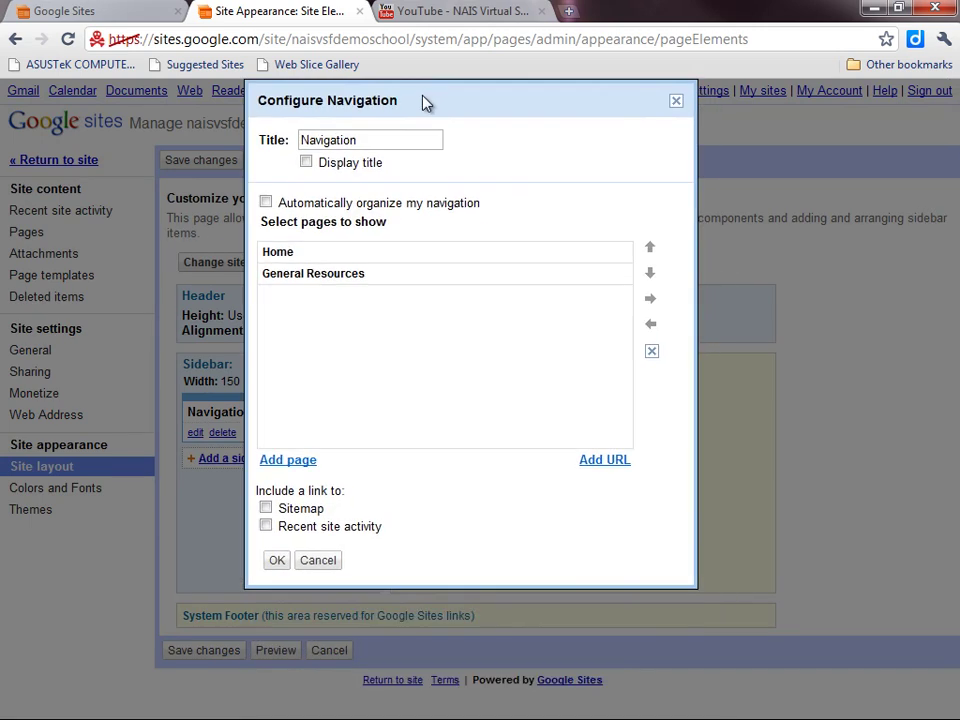
Step: Add the two renamed member pages to the navigation list
left_click(288, 465)
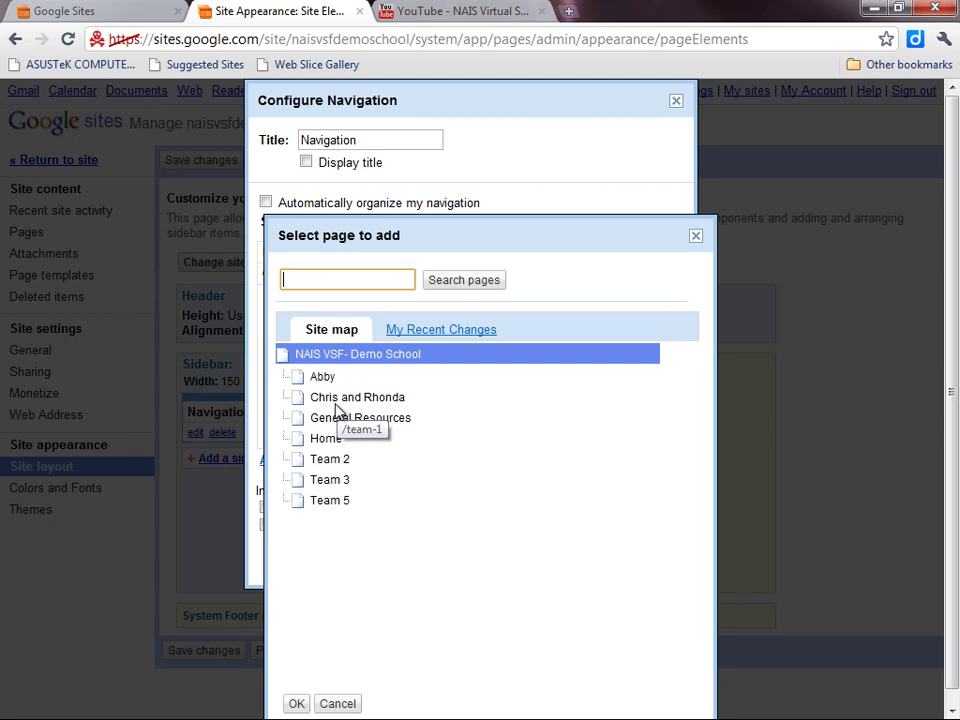
left_click(312, 381)
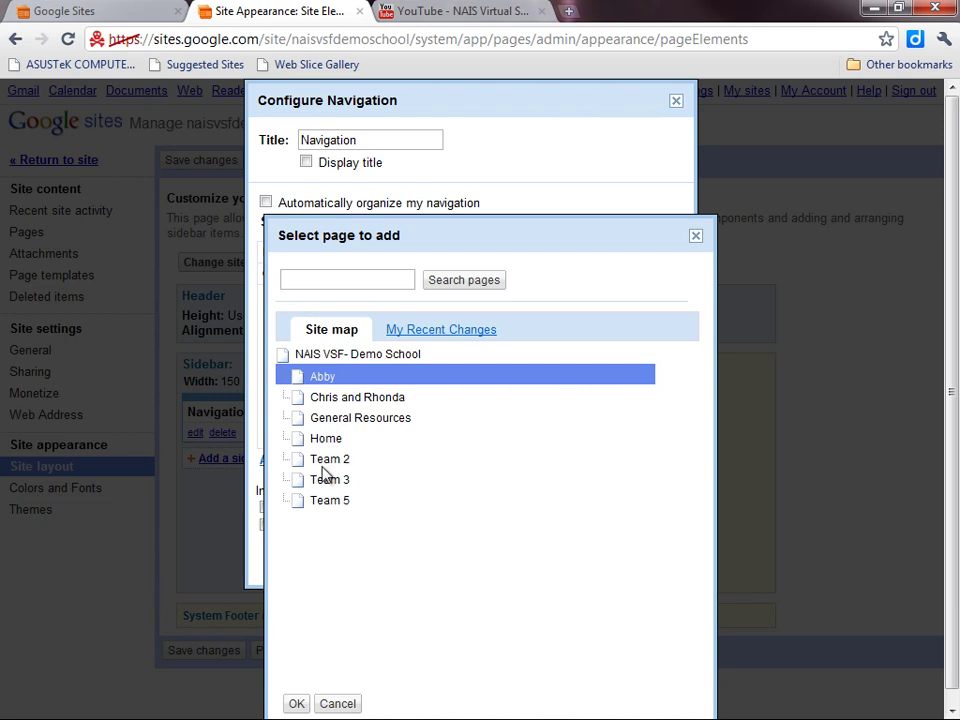
left_click(296, 704)
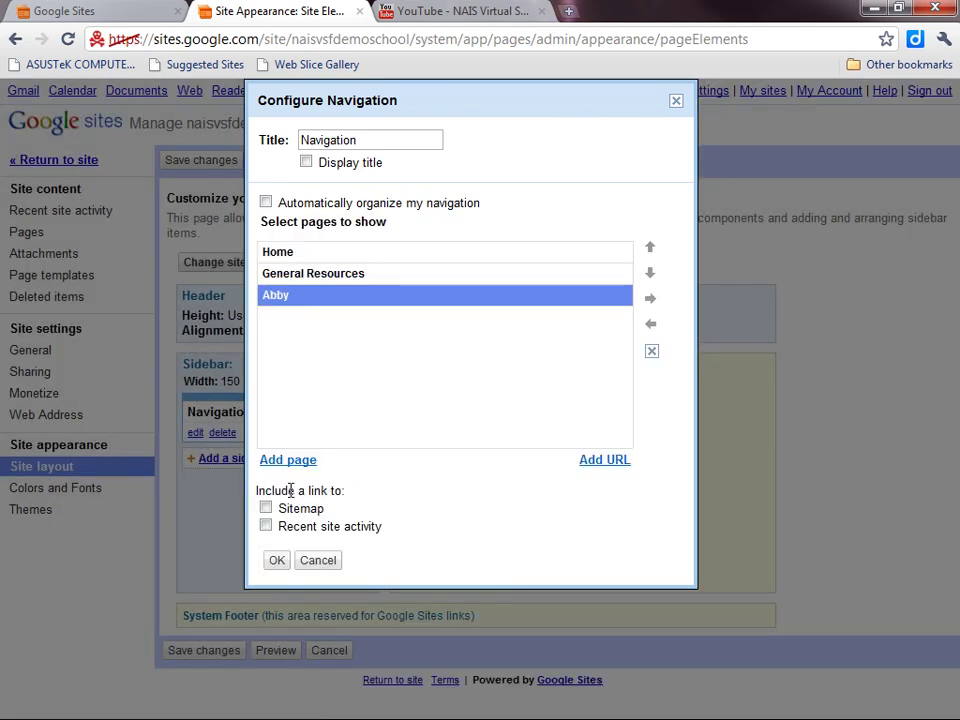
left_click(272, 460)
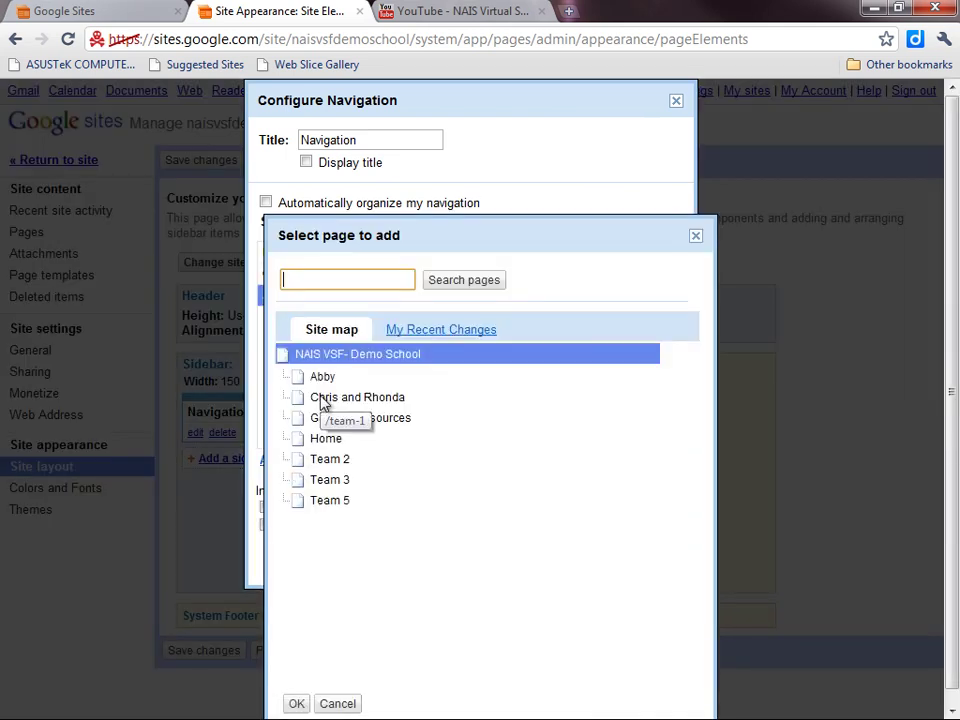
left_click(323, 400)
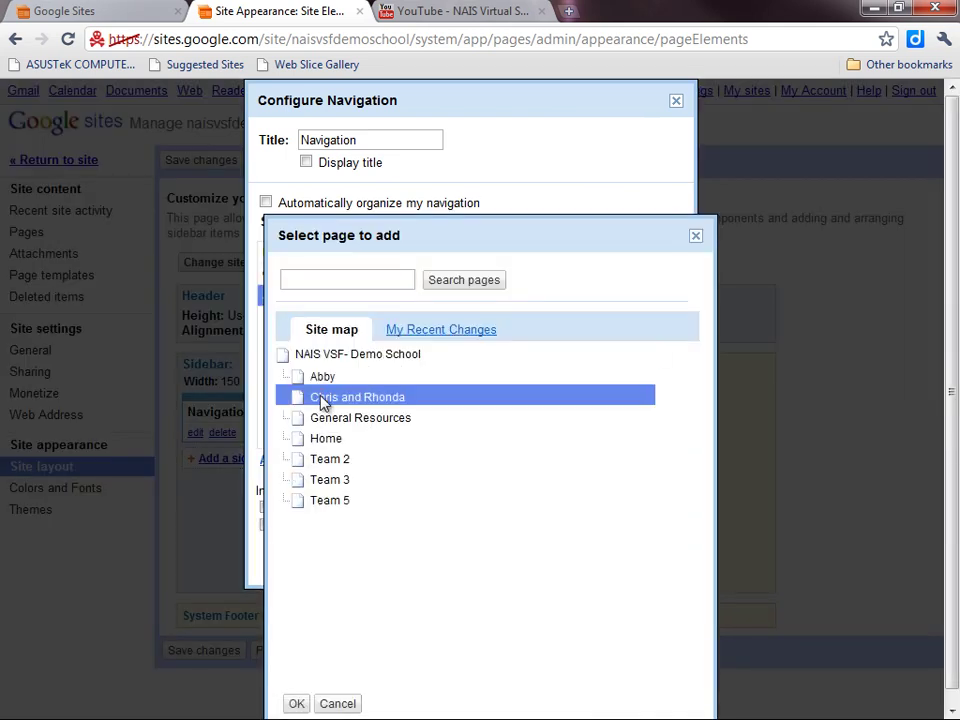
left_click(293, 704)
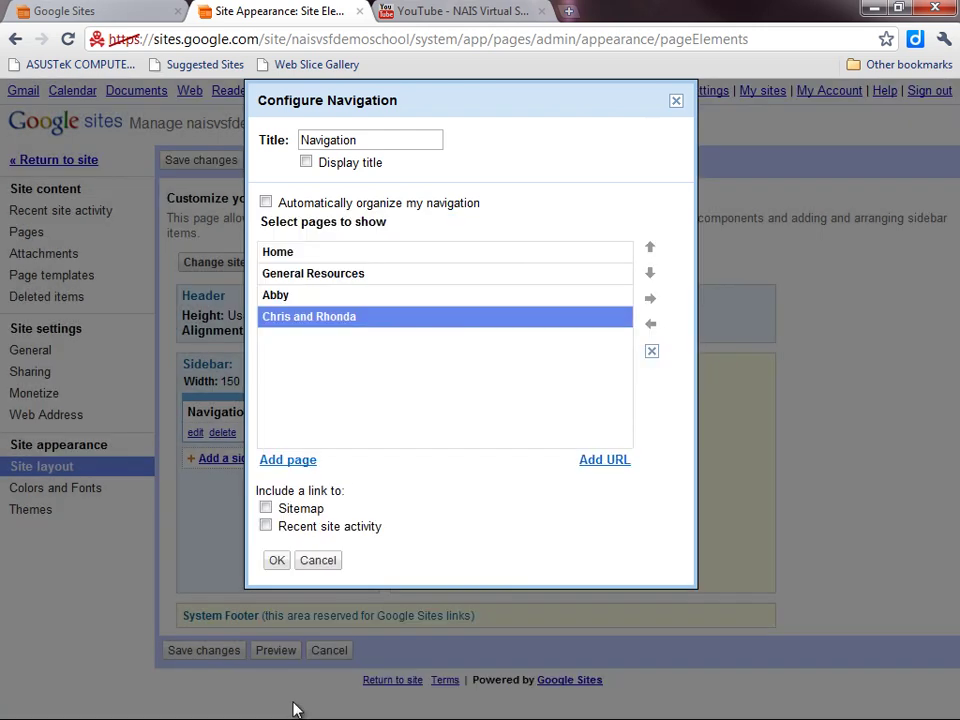
Step: Add Team 2, Team 3 and Team 5 to the navigation list
left_click(304, 462)
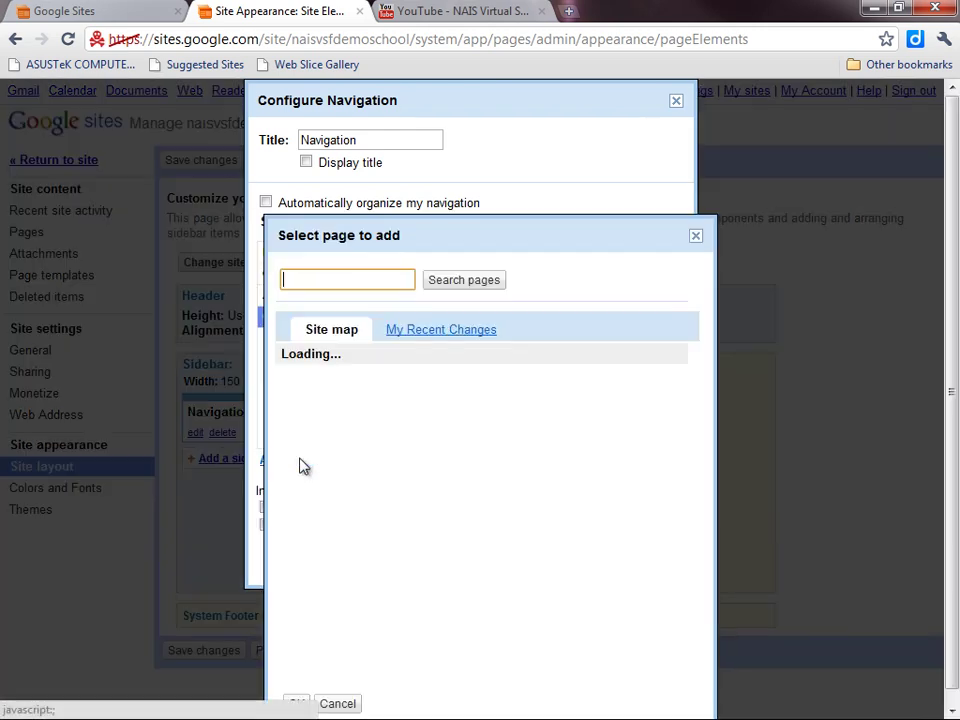
left_click(315, 461)
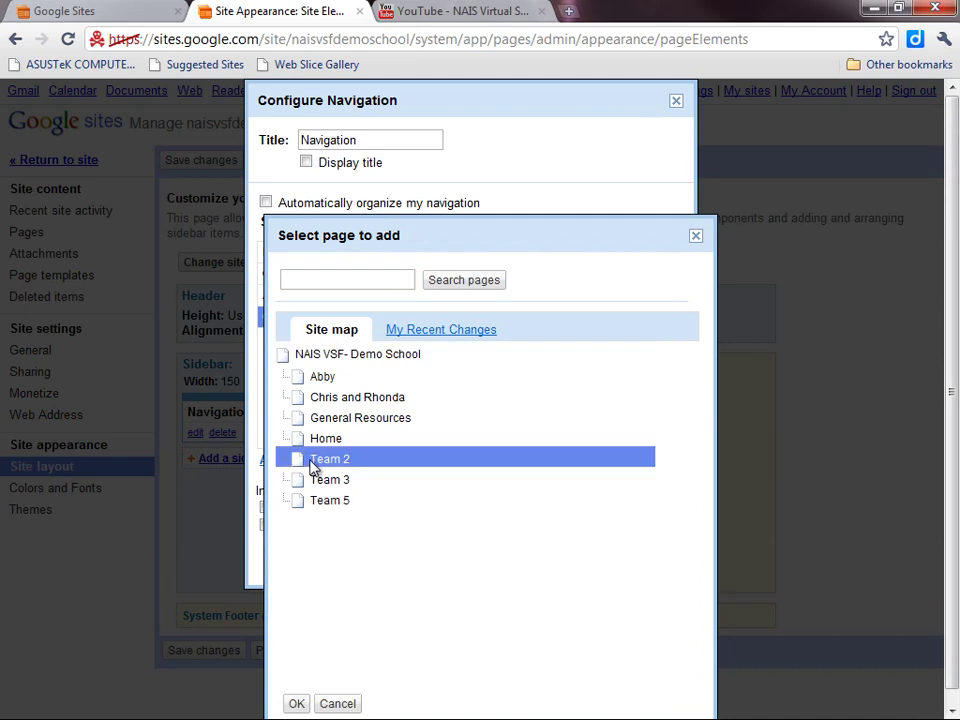
left_click(296, 704)
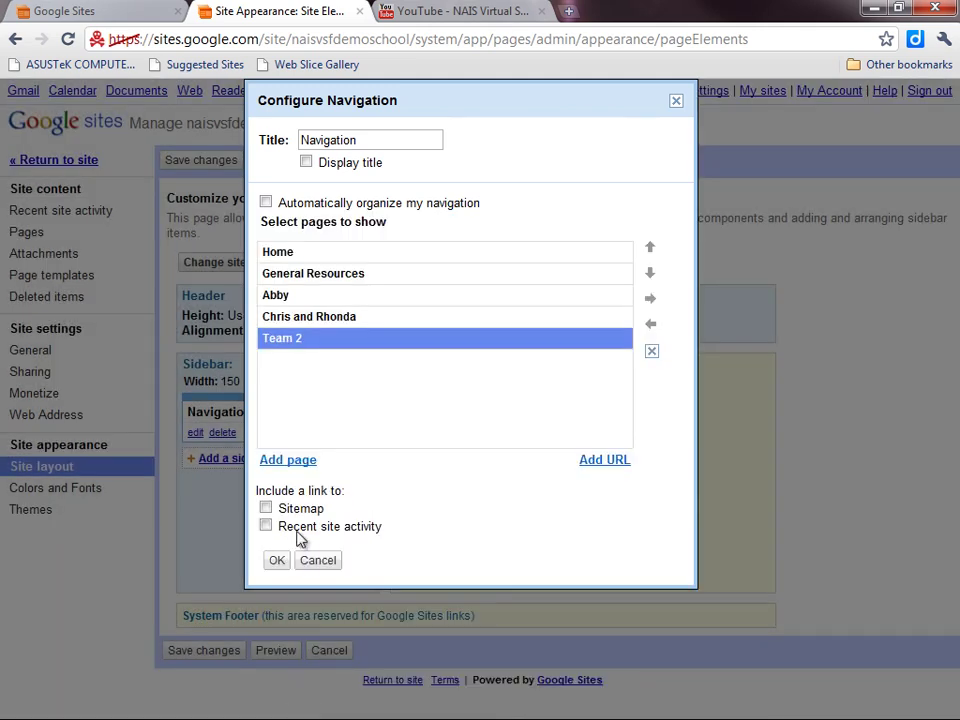
left_click(286, 461)
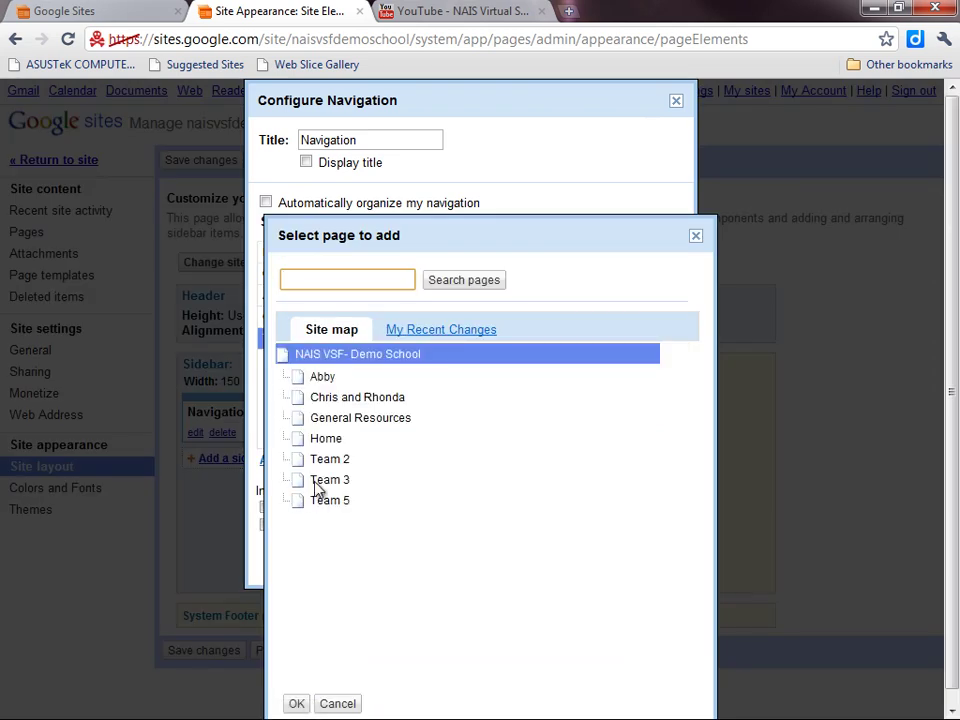
left_click(318, 484)
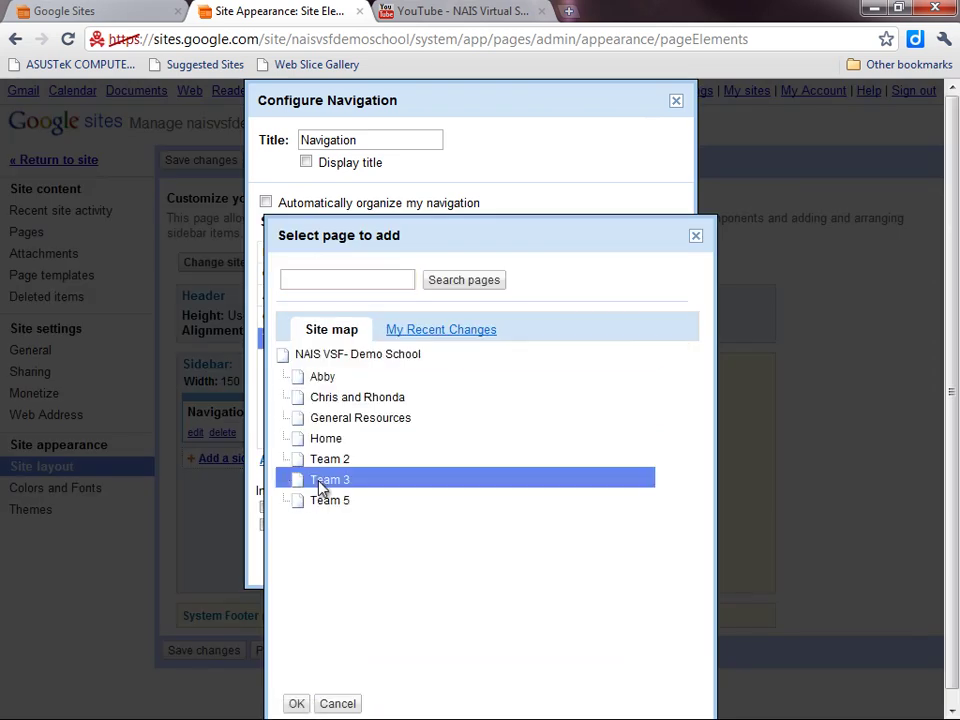
left_click(296, 704)
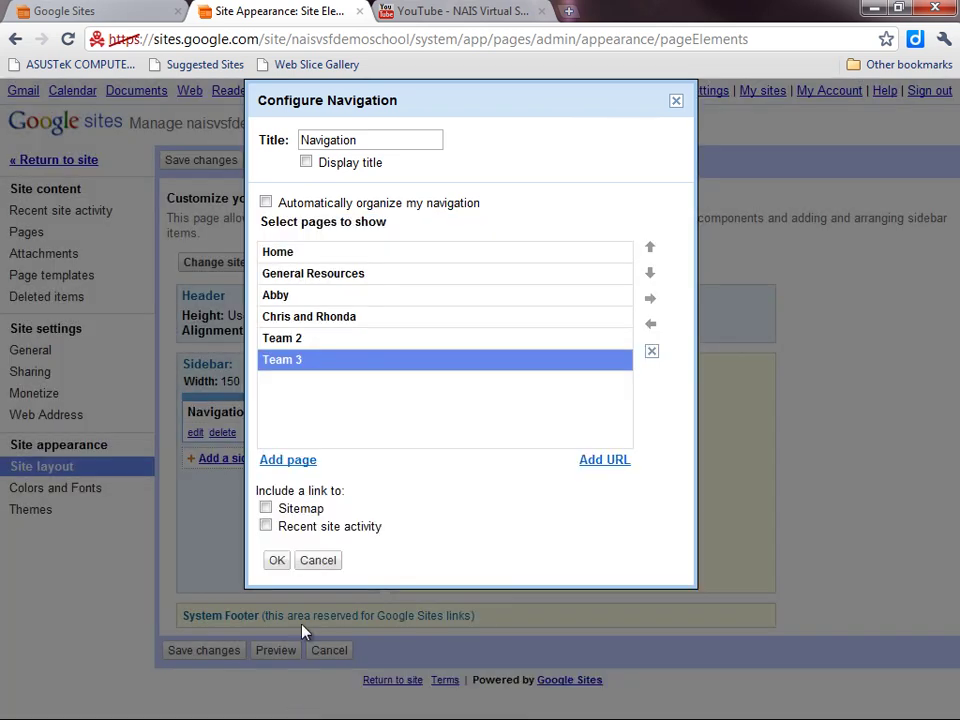
left_click(277, 470)
left_click(326, 506)
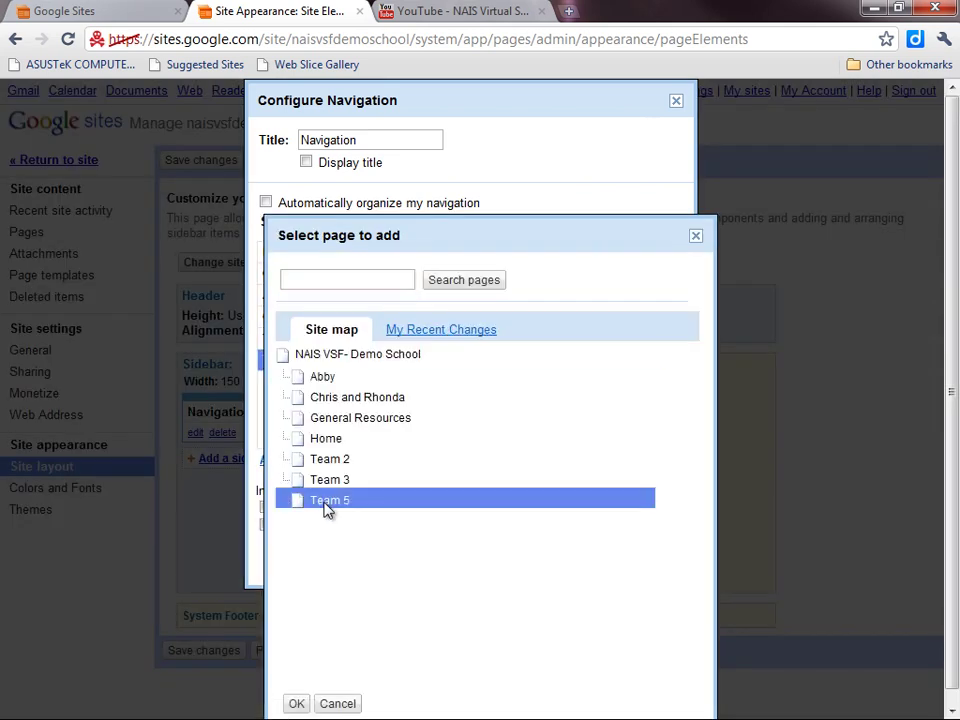
left_click(296, 704)
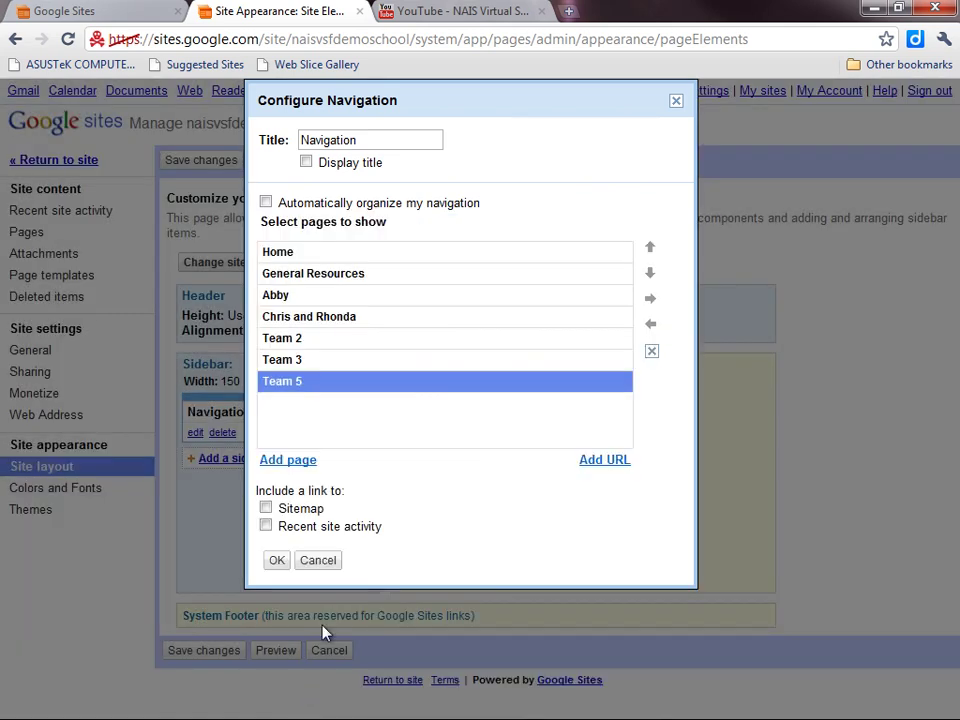
Step: Accept the navigation page list, save the sidebar layout, and return to the site
left_click(276, 561)
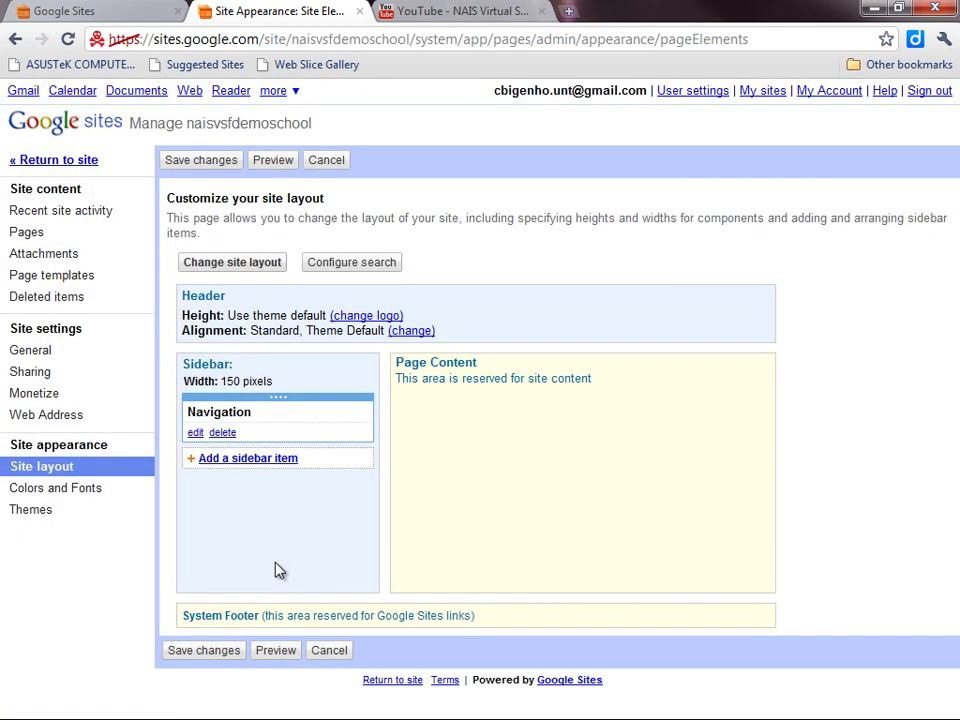
left_click(186, 163)
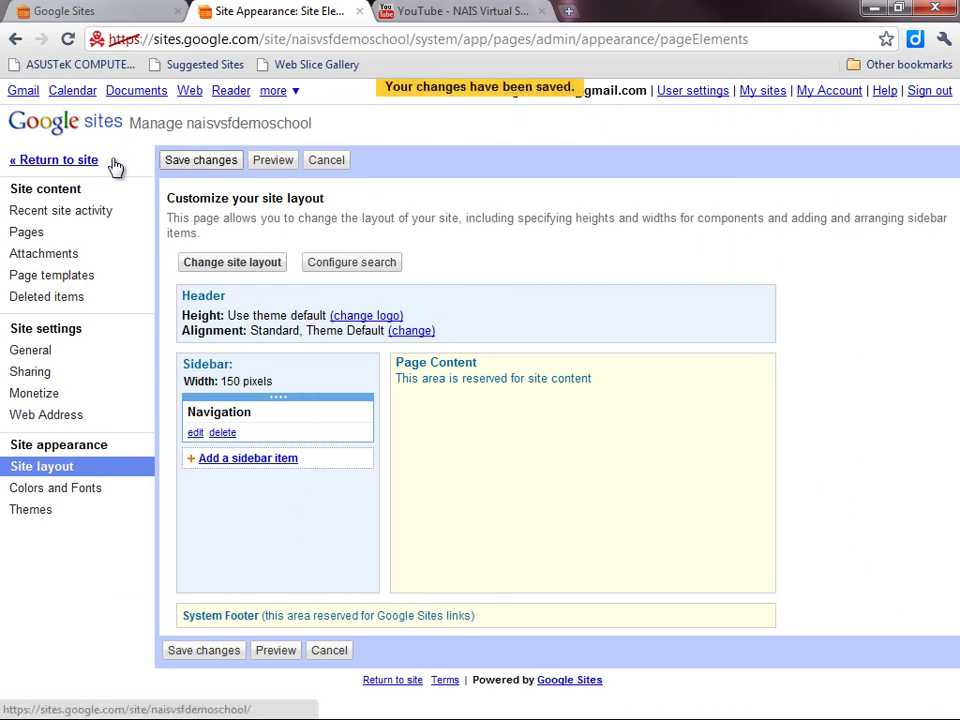
left_click(72, 163)
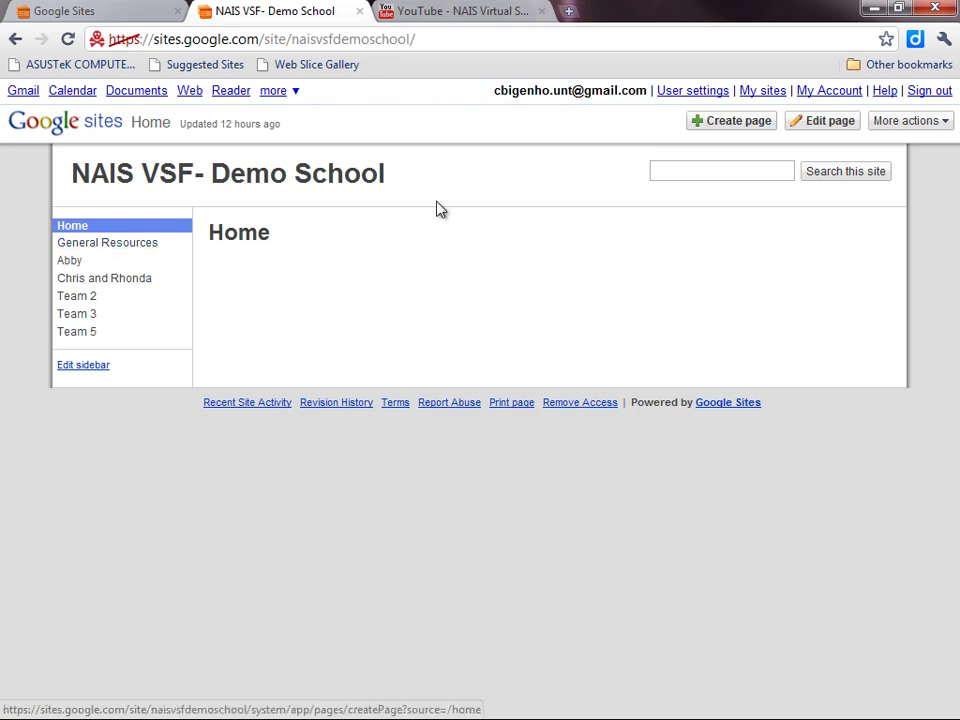
Step: Start a new web page named after the two members plus 'Presentation', placed under their page
left_click(90, 282)
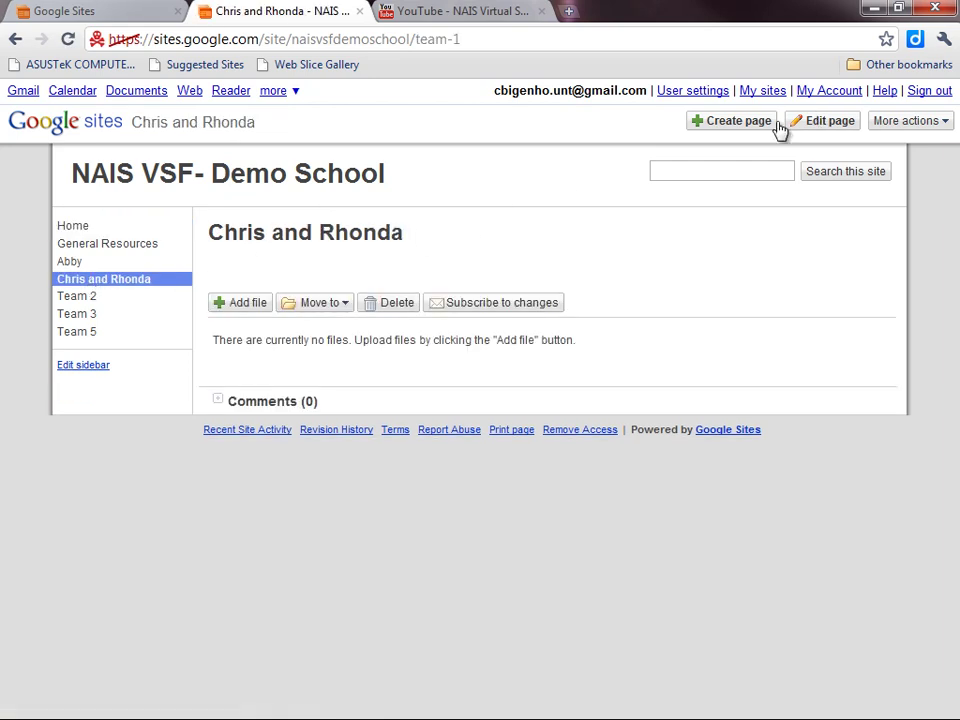
left_click(705, 121)
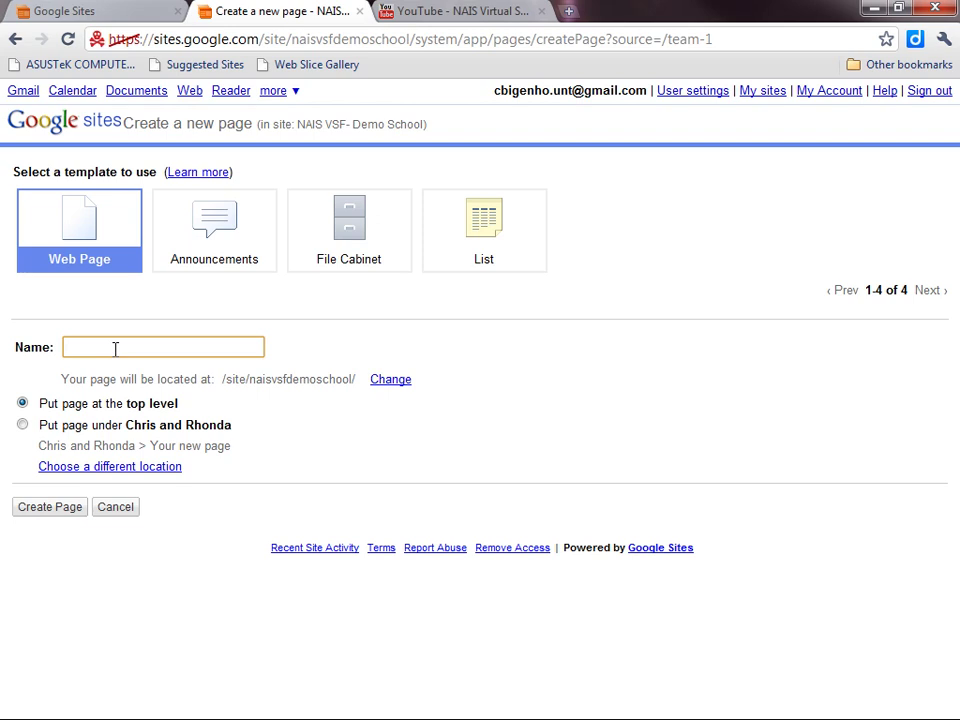
type("Chris ")
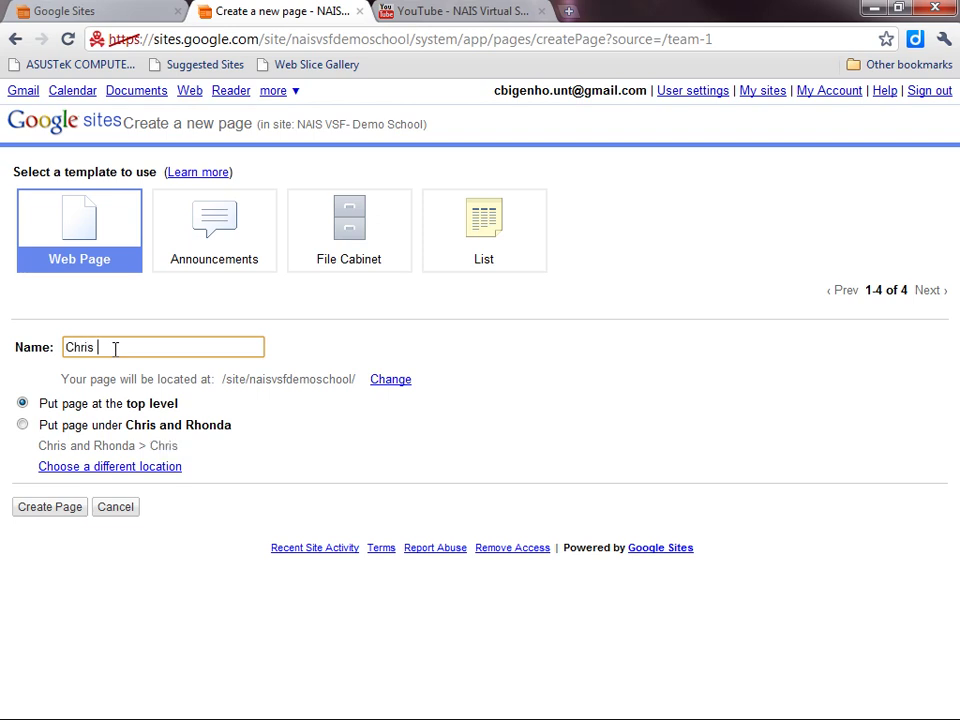
type("and Rhonda")
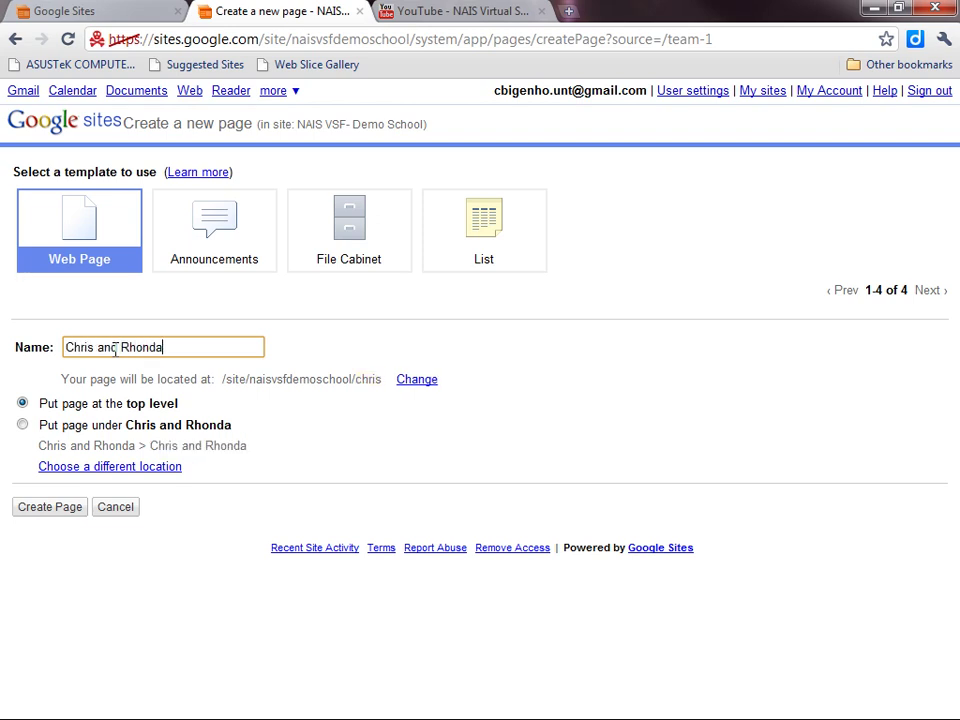
type(" Presen")
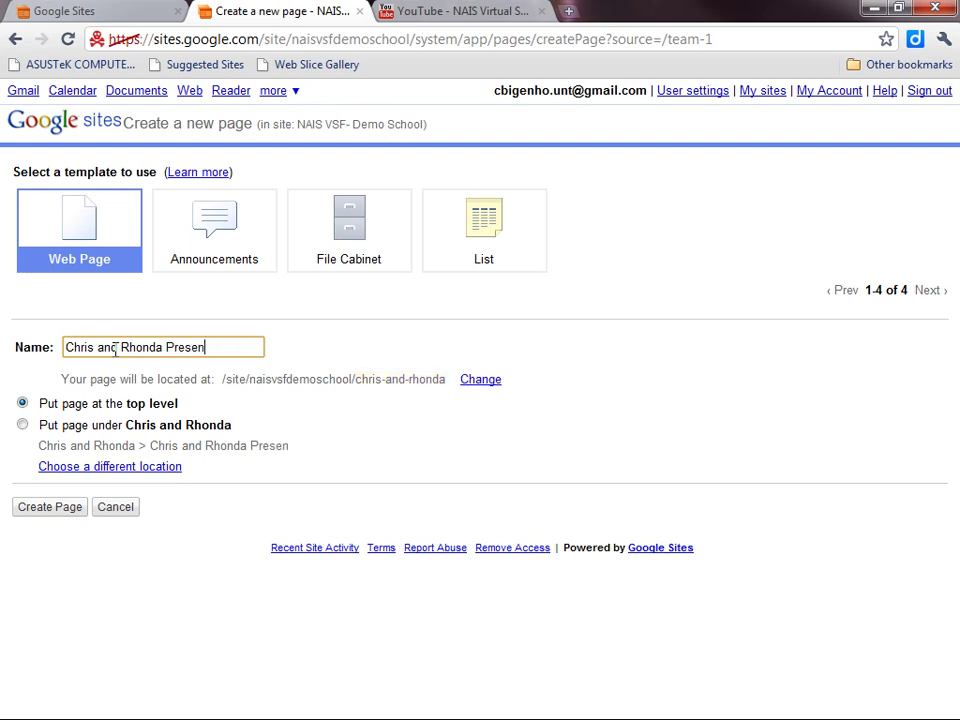
type("tation")
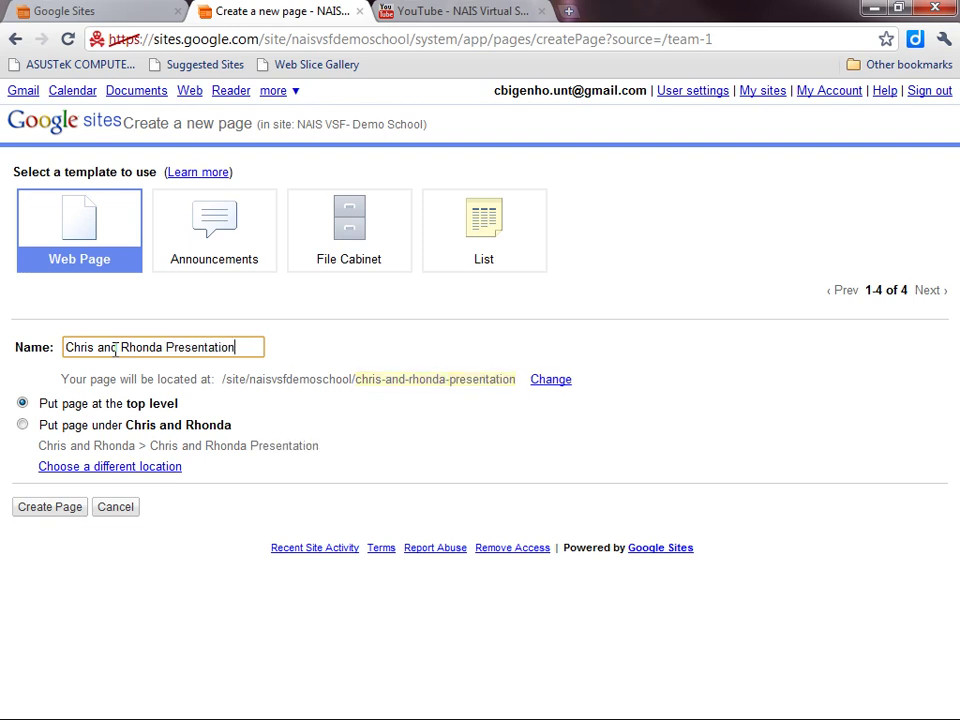
left_click(24, 426)
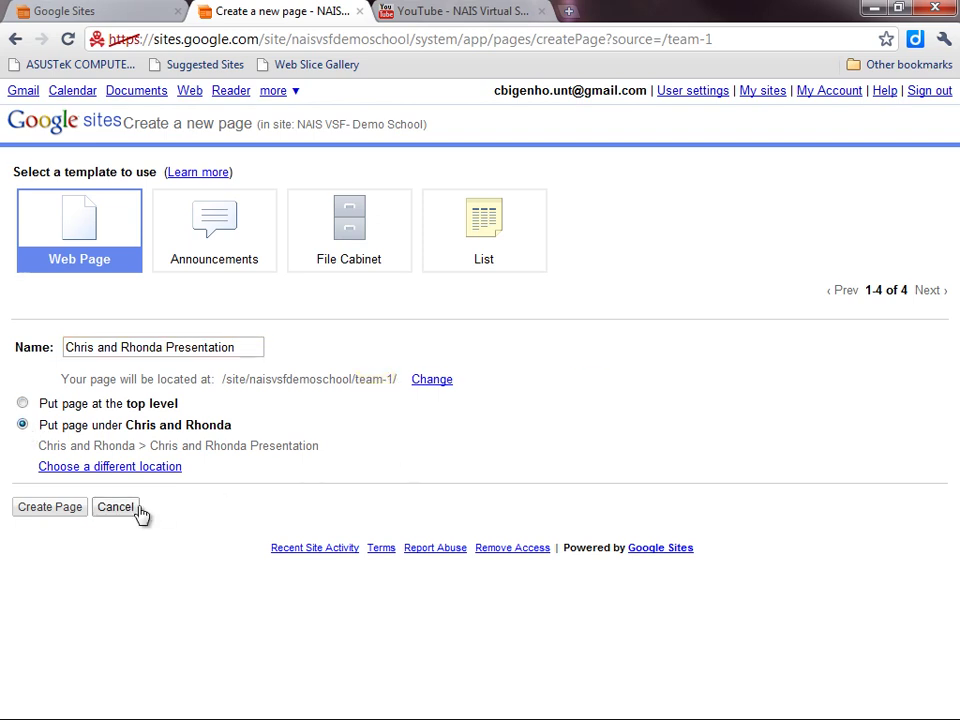
Step: Create the presentation page and open it through the subpage link on its parent page
left_click(50, 507)
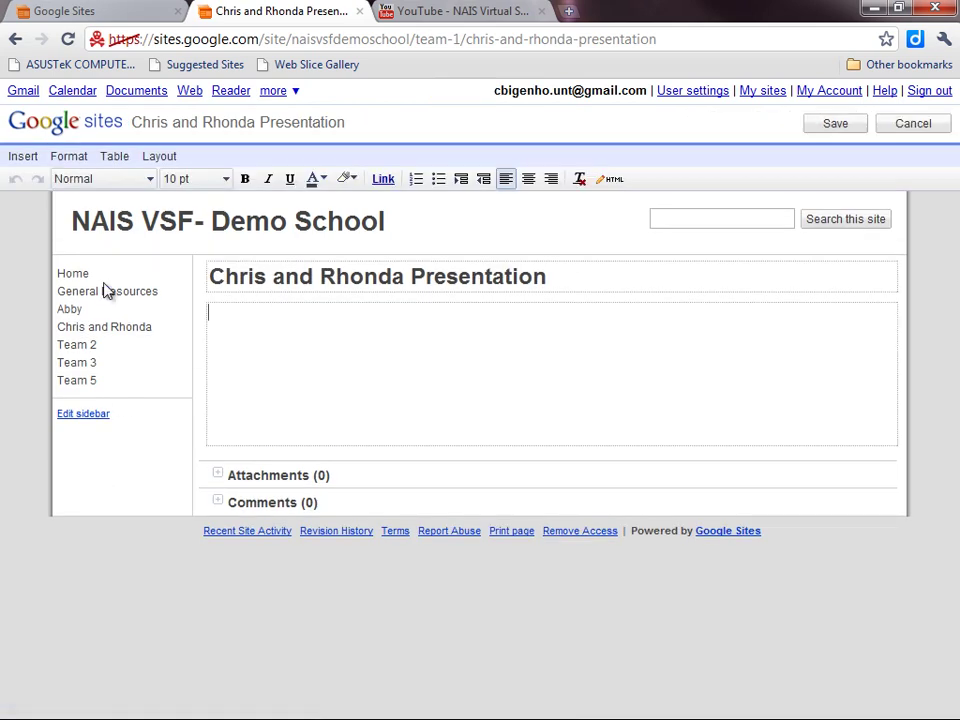
left_click(88, 331)
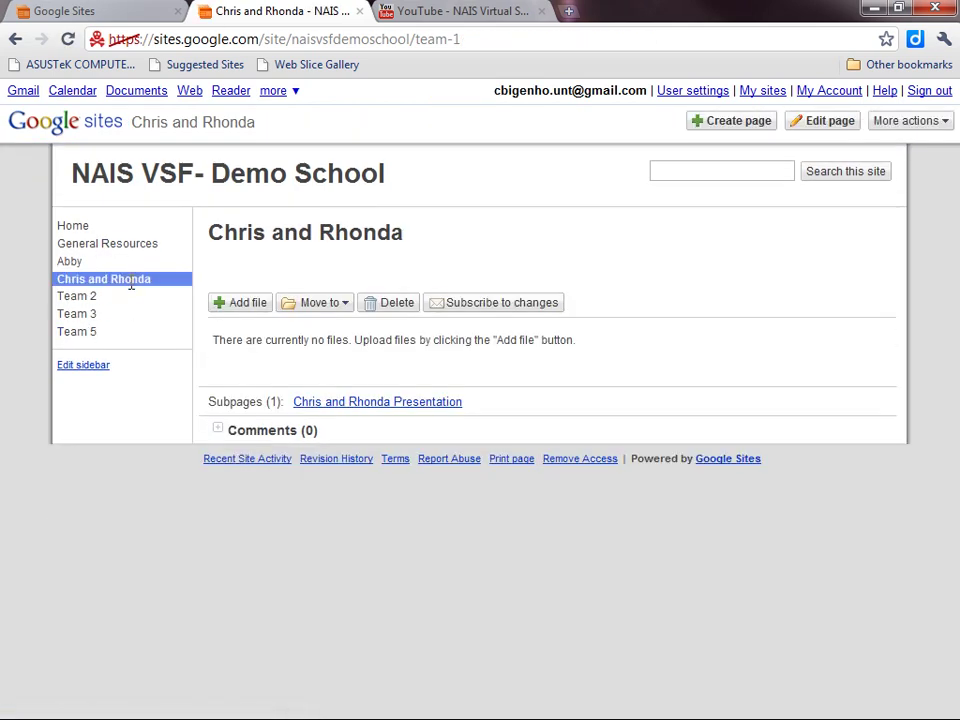
left_click(371, 410)
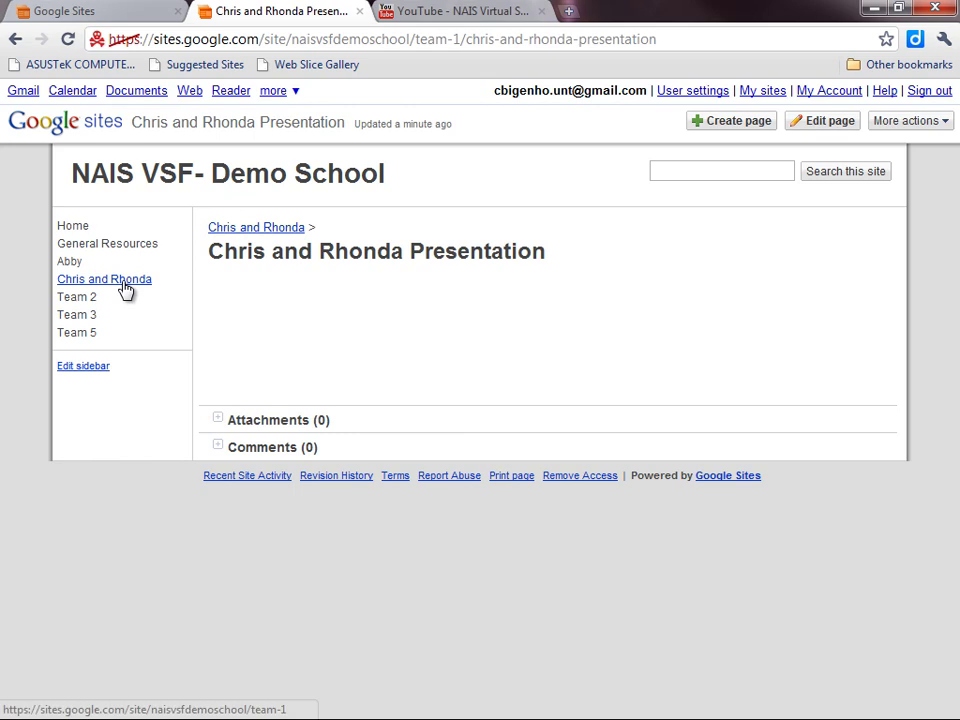
left_click(125, 282)
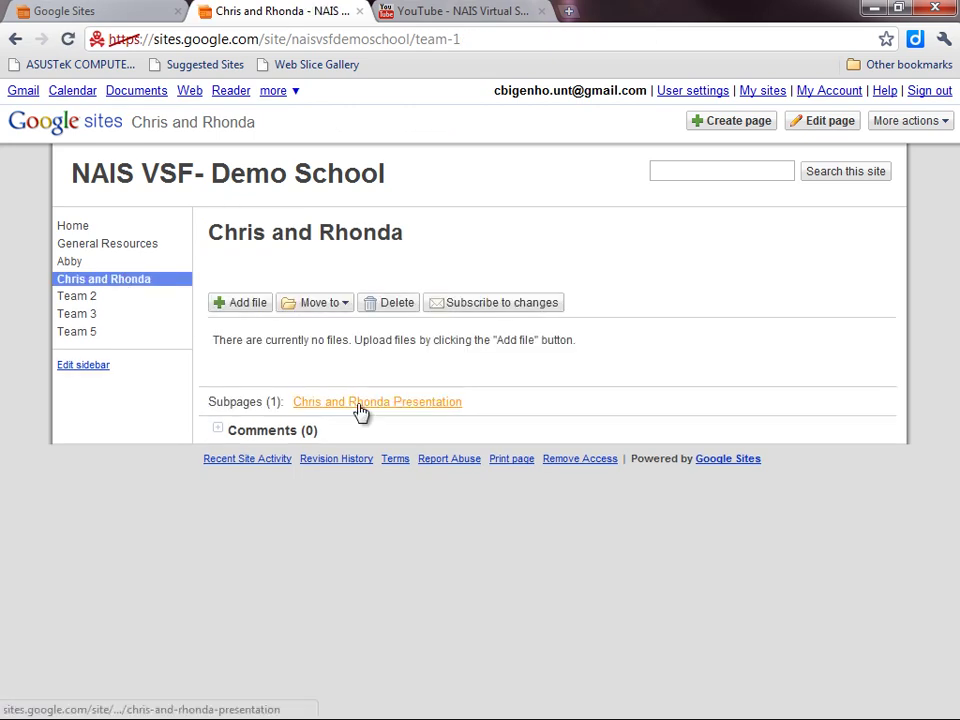
left_click(360, 403)
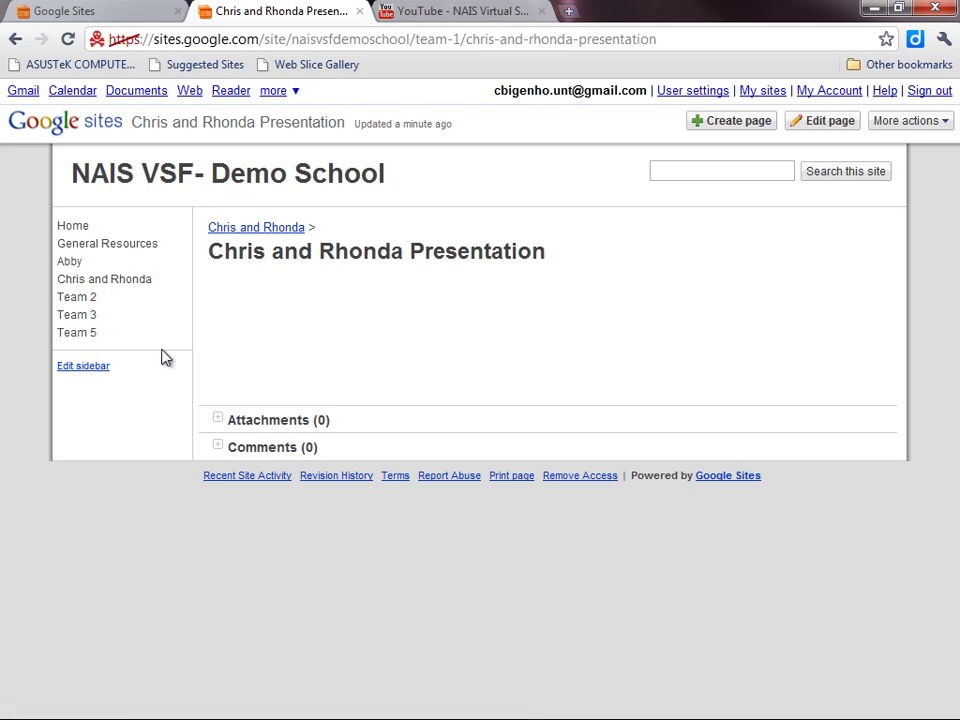
Step: Add a new Navigation box to the sidebar that lists only the Chris and Rhonda page
left_click(83, 371)
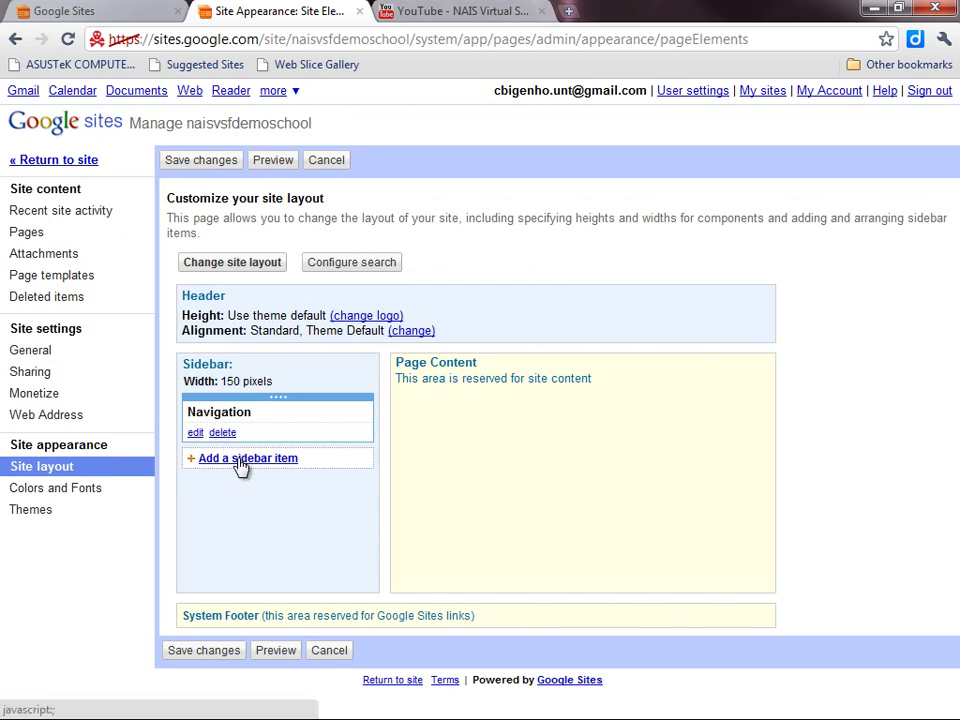
left_click(240, 460)
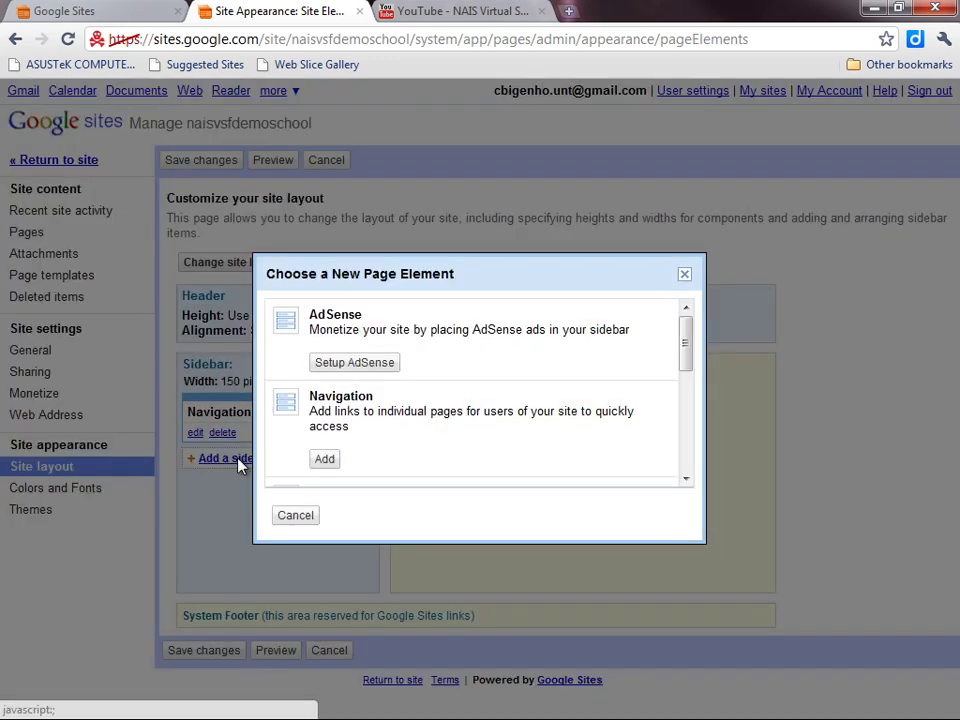
left_click(324, 460)
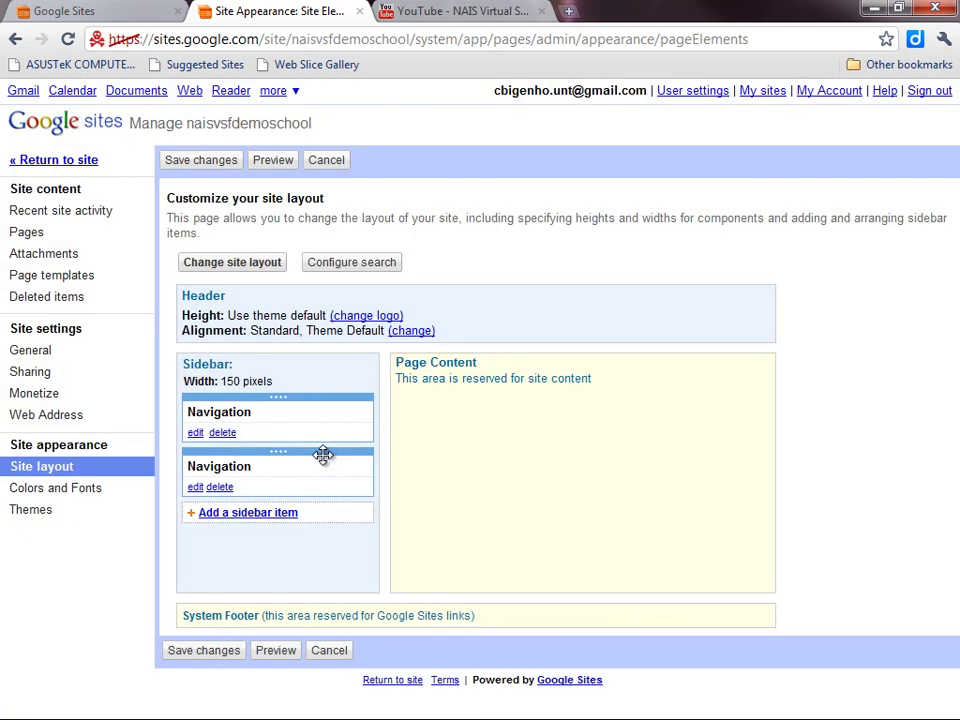
left_click(195, 488)
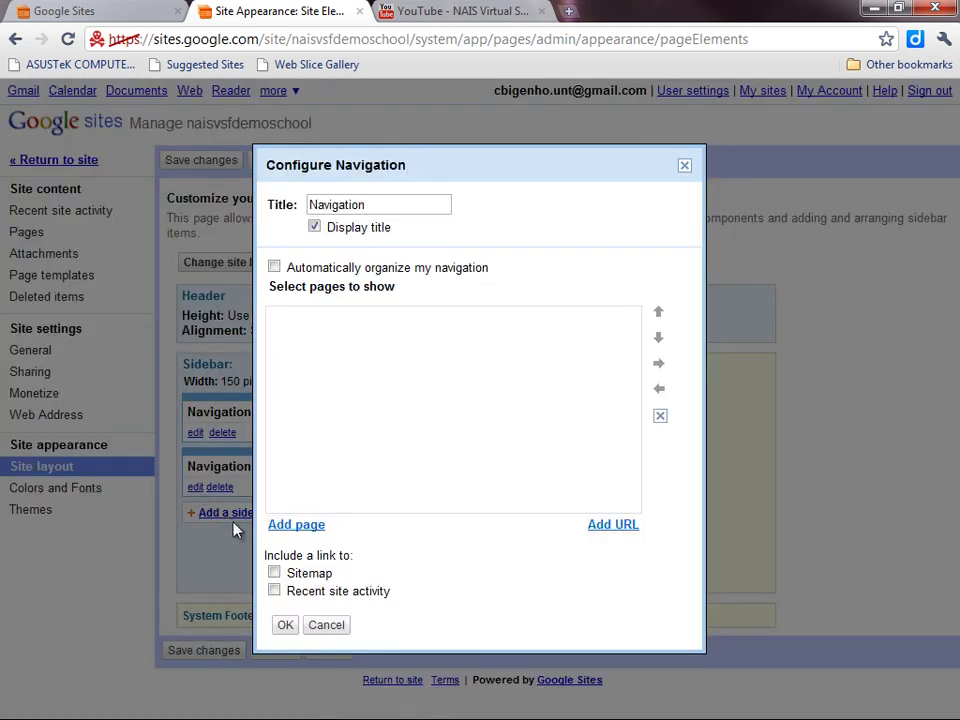
left_click(298, 527)
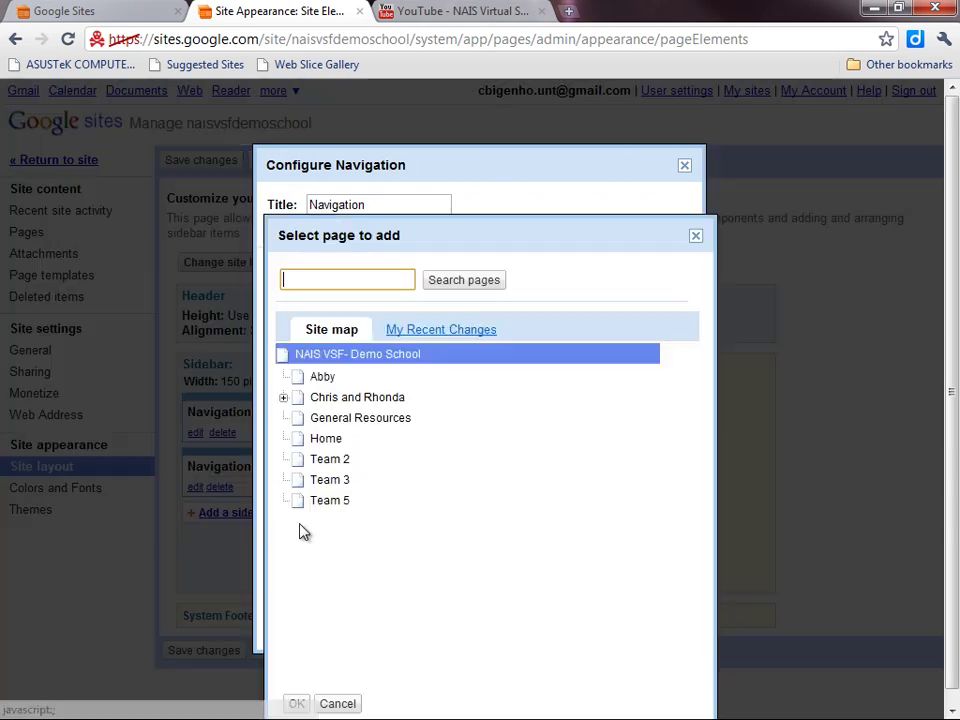
left_click(306, 402)
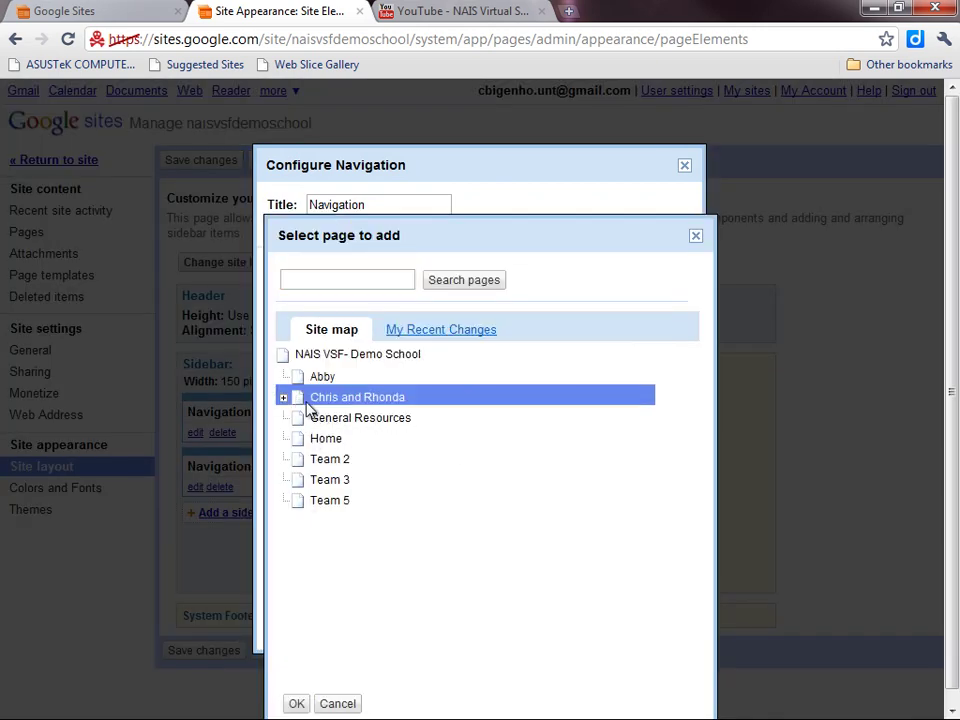
left_click(296, 703)
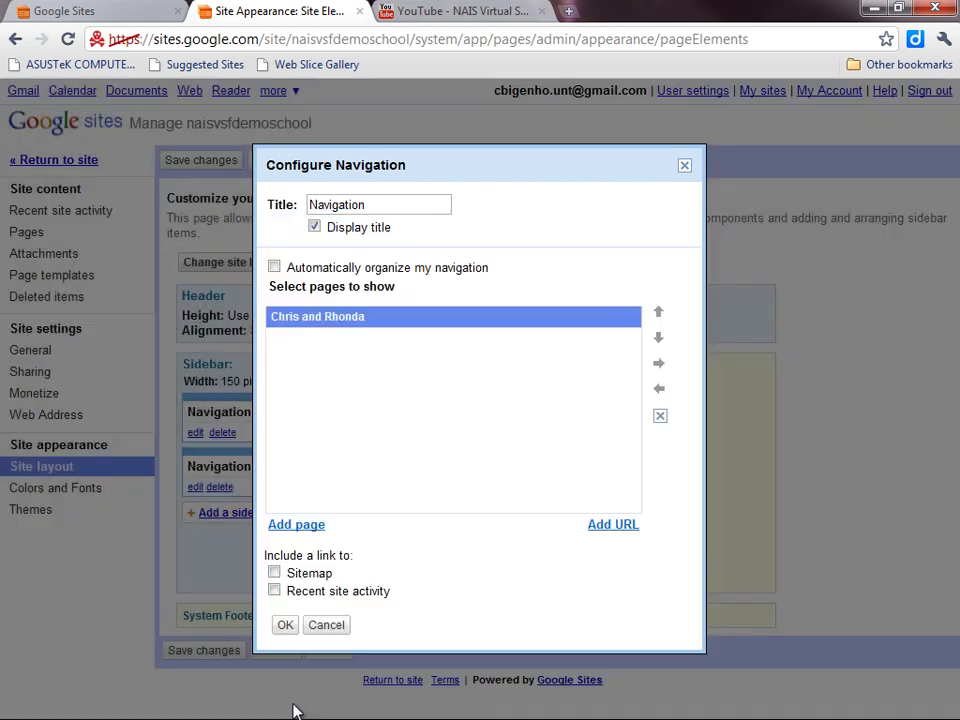
left_click(285, 625)
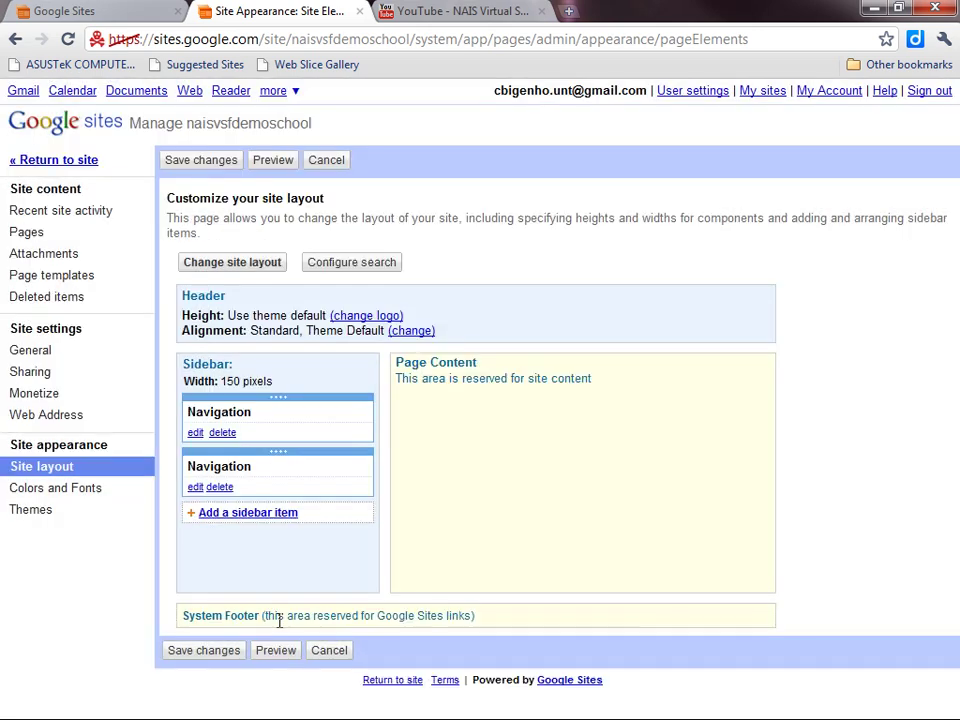
Step: Add a third sidebar Navigation box linking to the Team 2 page
left_click(253, 515)
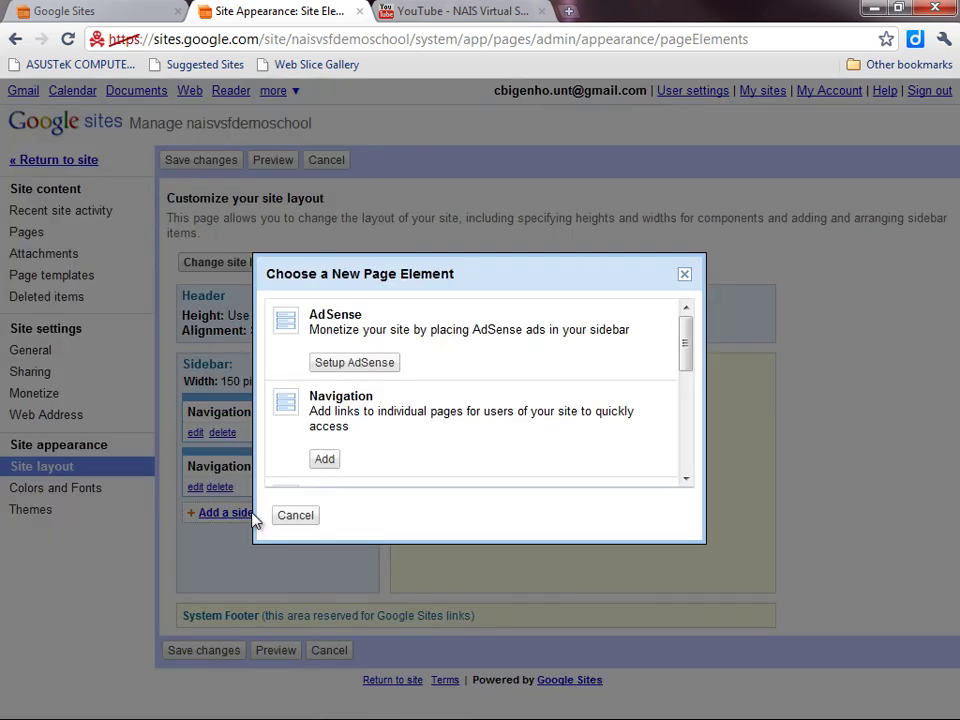
left_click(326, 460)
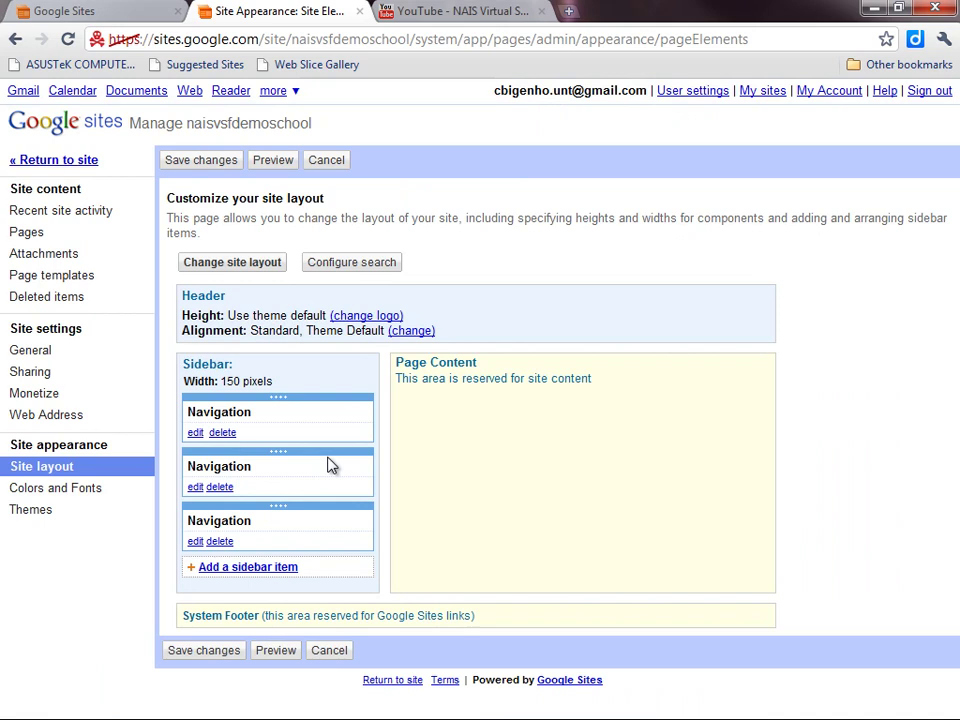
left_click(197, 543)
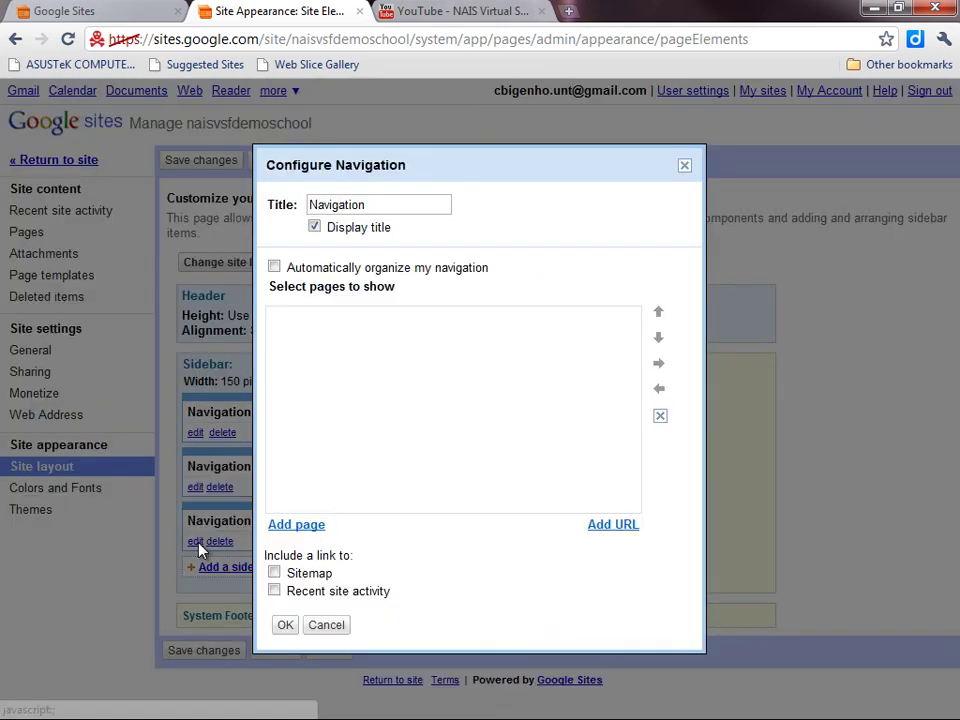
left_click(309, 528)
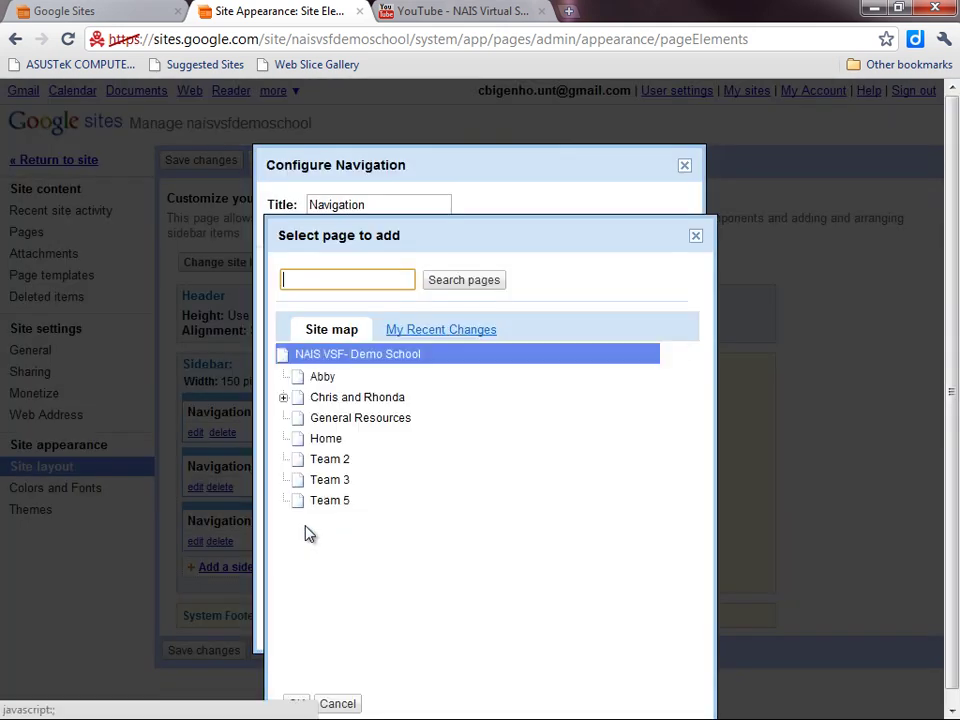
left_click(318, 462)
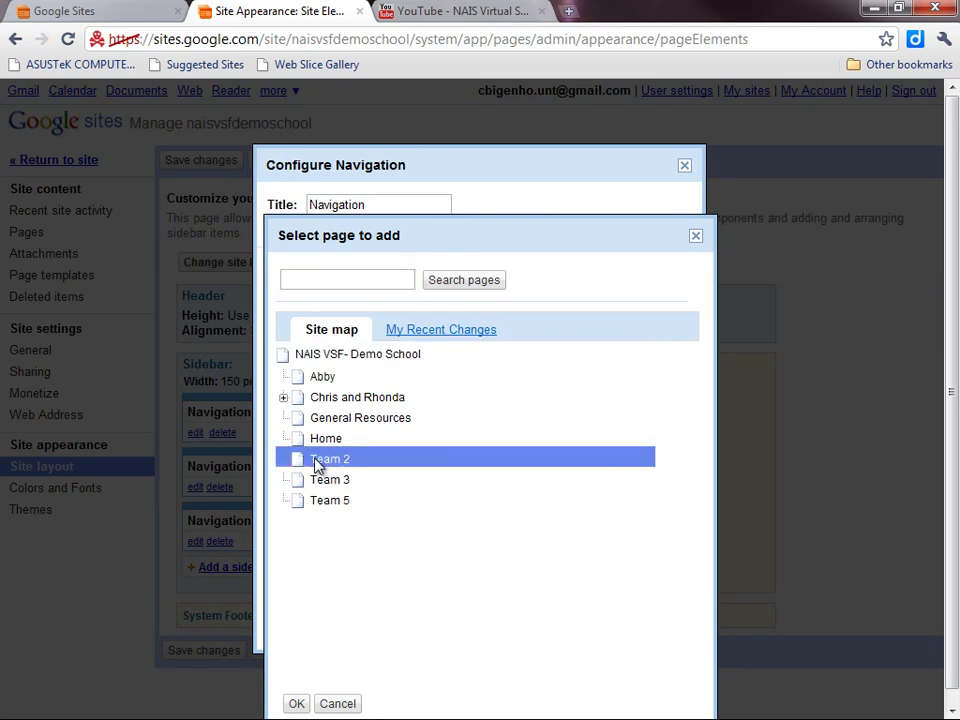
left_click(296, 703)
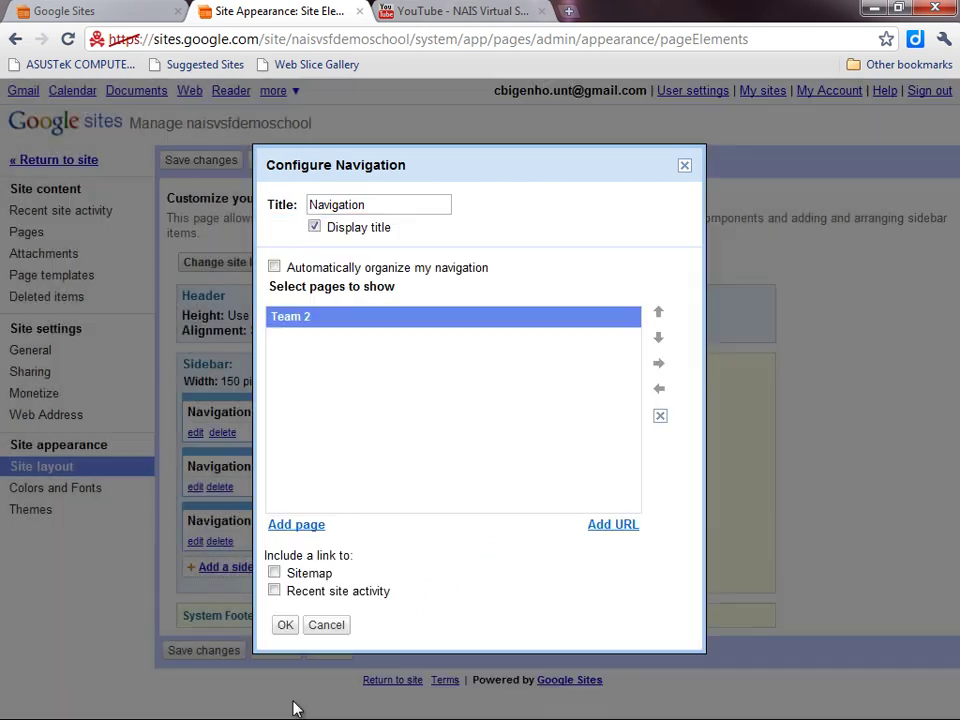
left_click(285, 626)
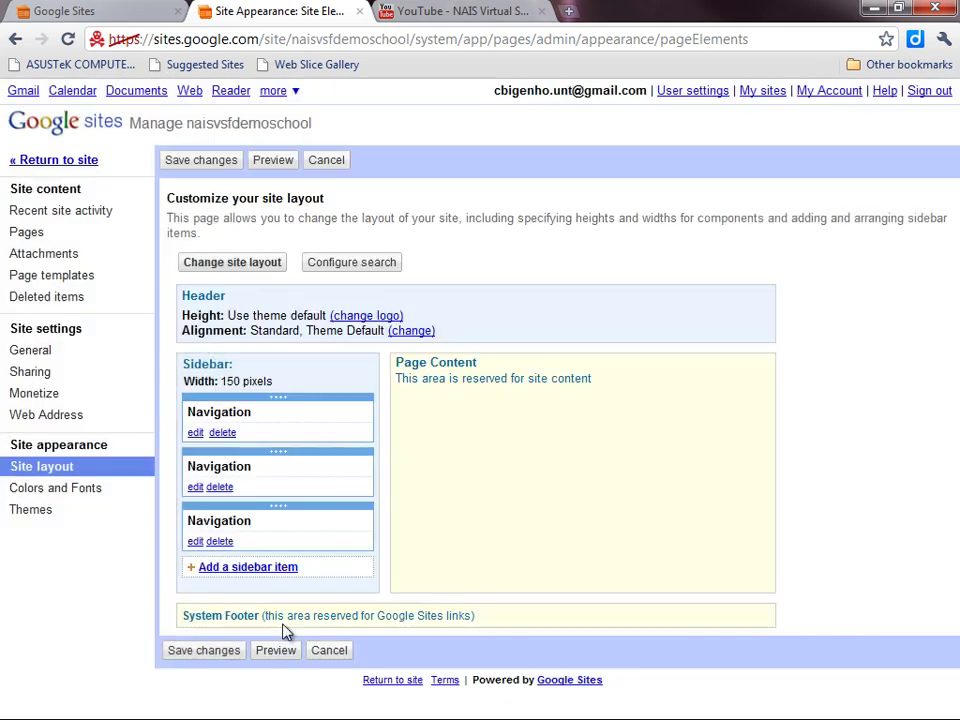
Step: Add a fourth sidebar Navigation box linking to the Team 3 page
left_click(240, 569)
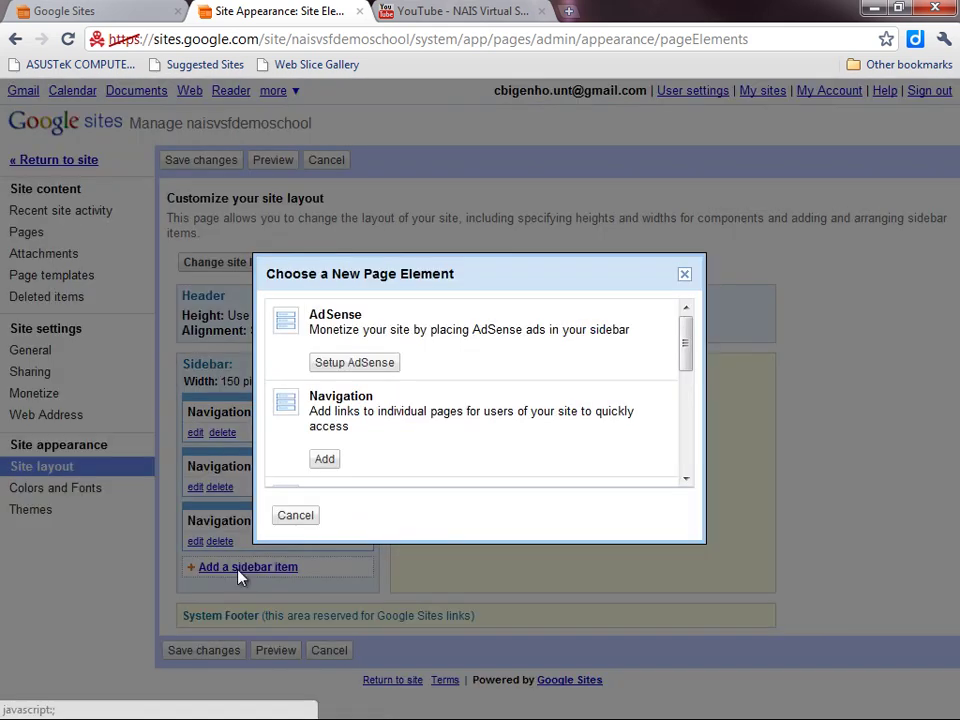
left_click(324, 459)
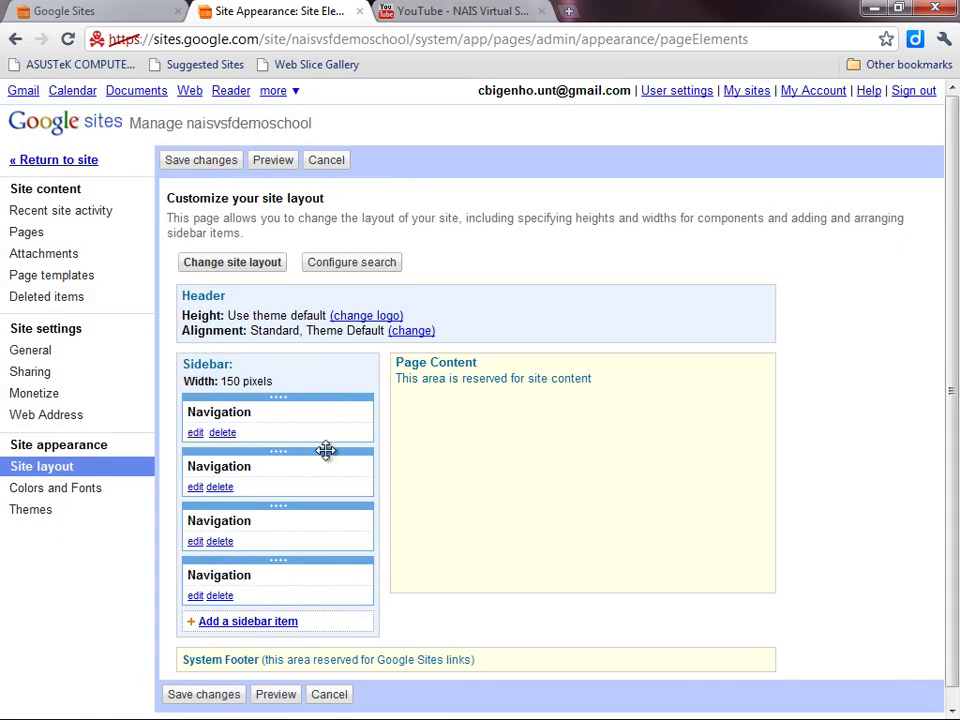
left_click(195, 597)
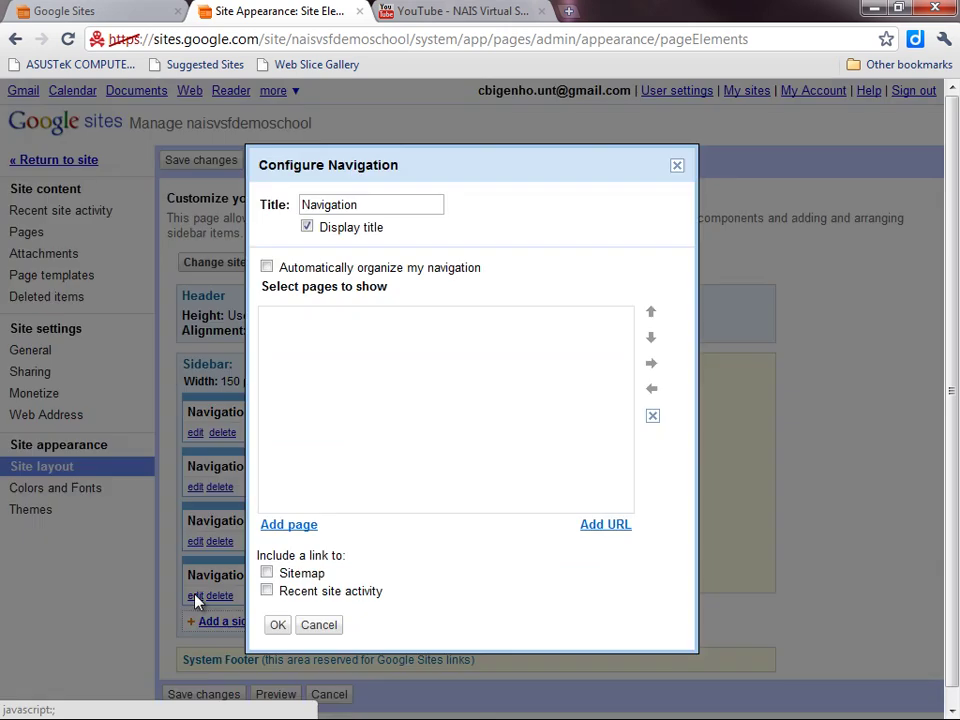
left_click(288, 527)
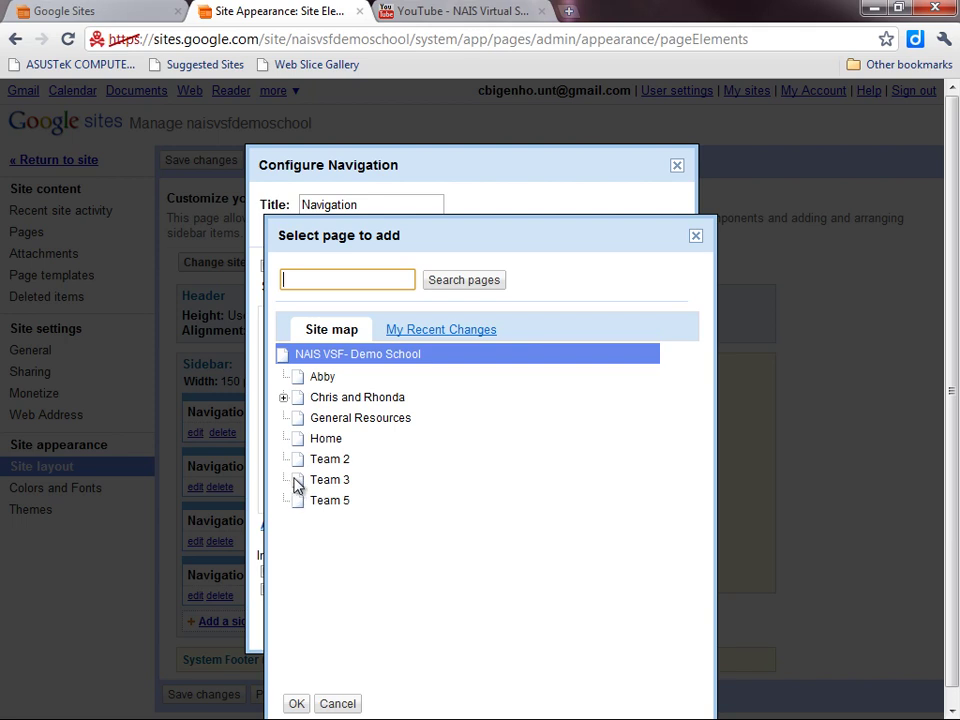
left_click(296, 482)
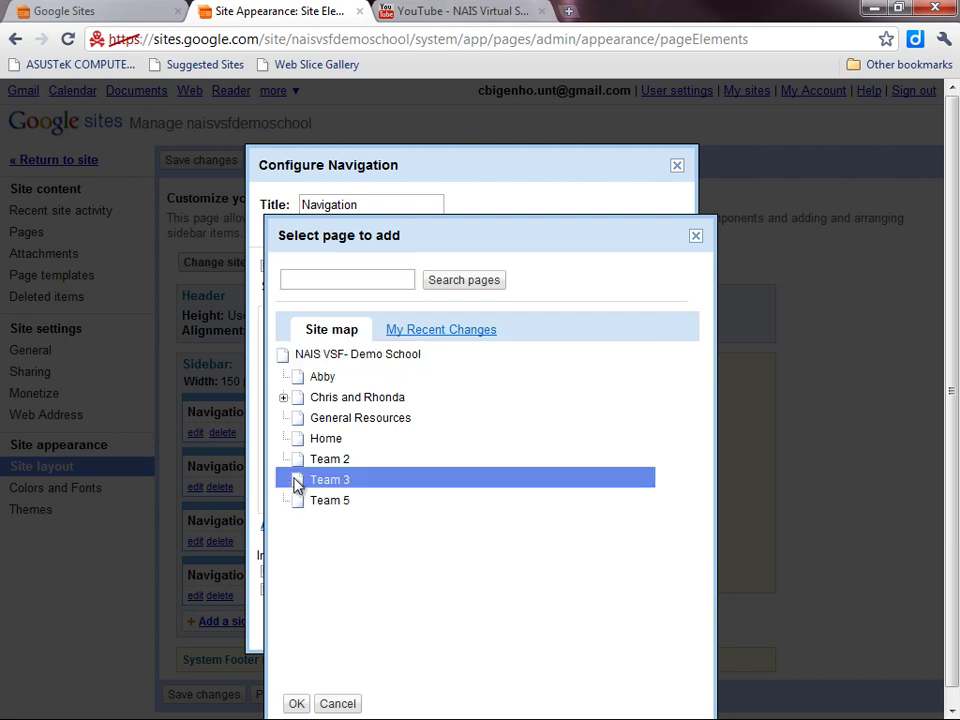
left_click(296, 703)
left_click(279, 630)
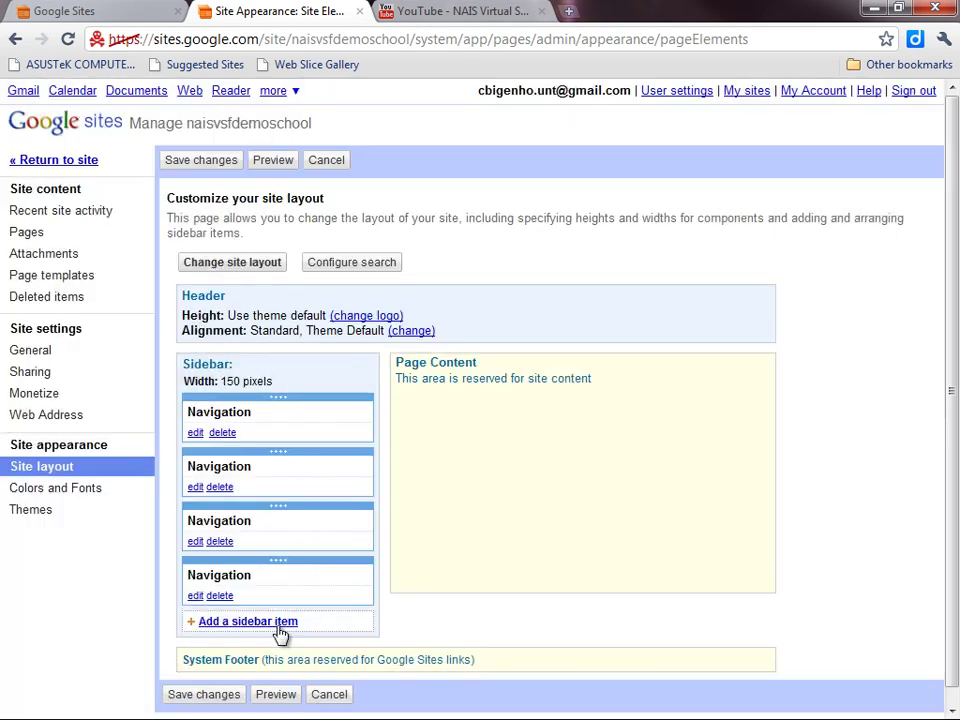
Step: Save the sidebar layout, return to the site, and browse the Team 2, Team 3, Team 5 and General Resources pages
left_click(204, 165)
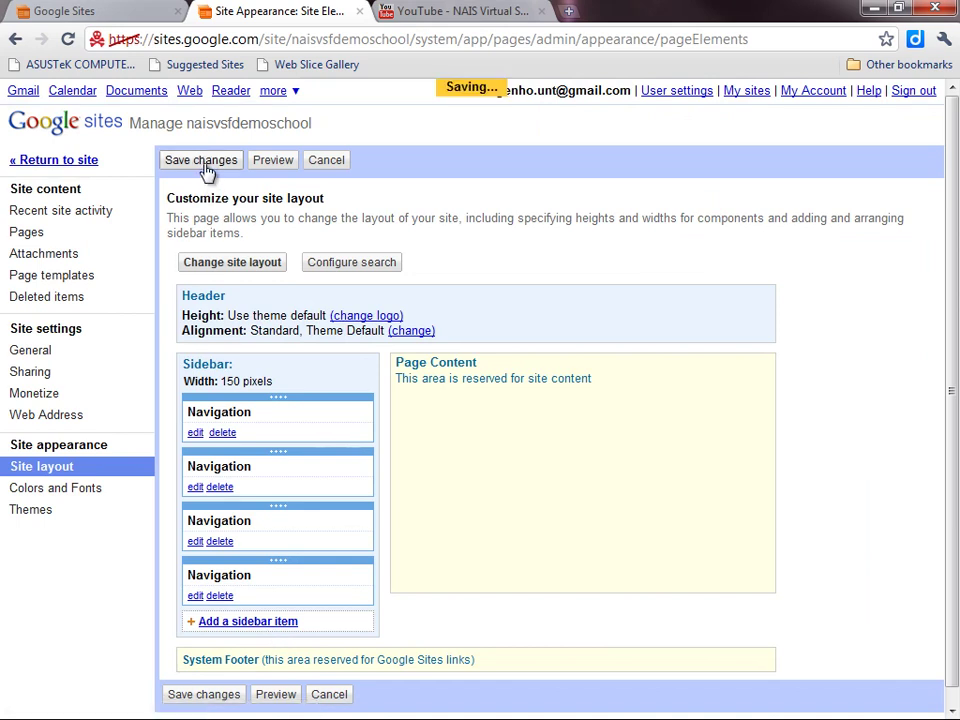
left_click(91, 162)
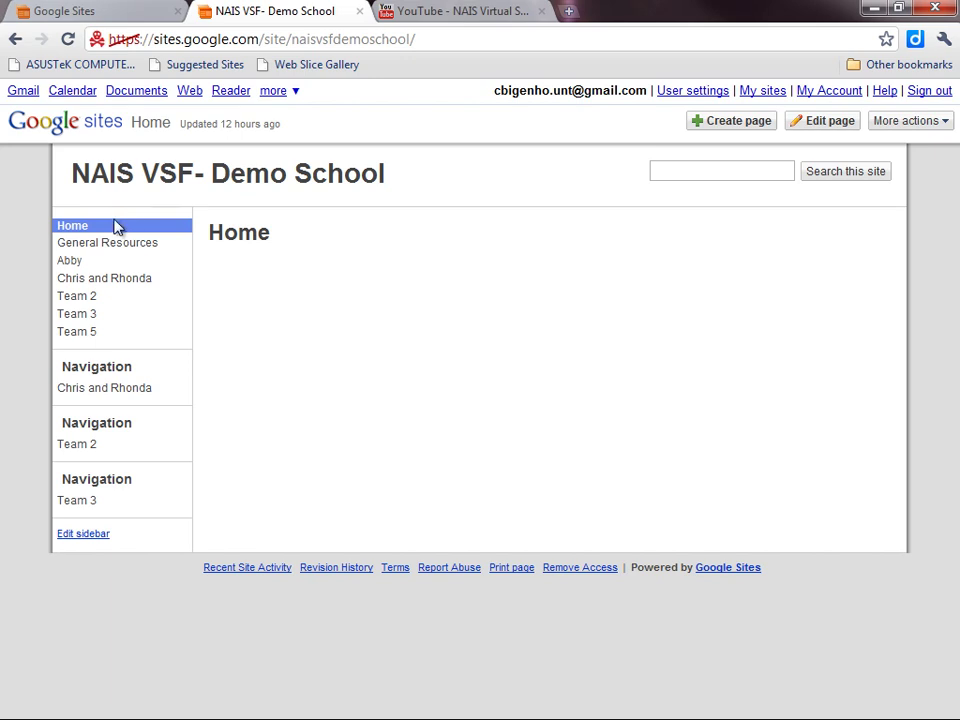
left_click(86, 300)
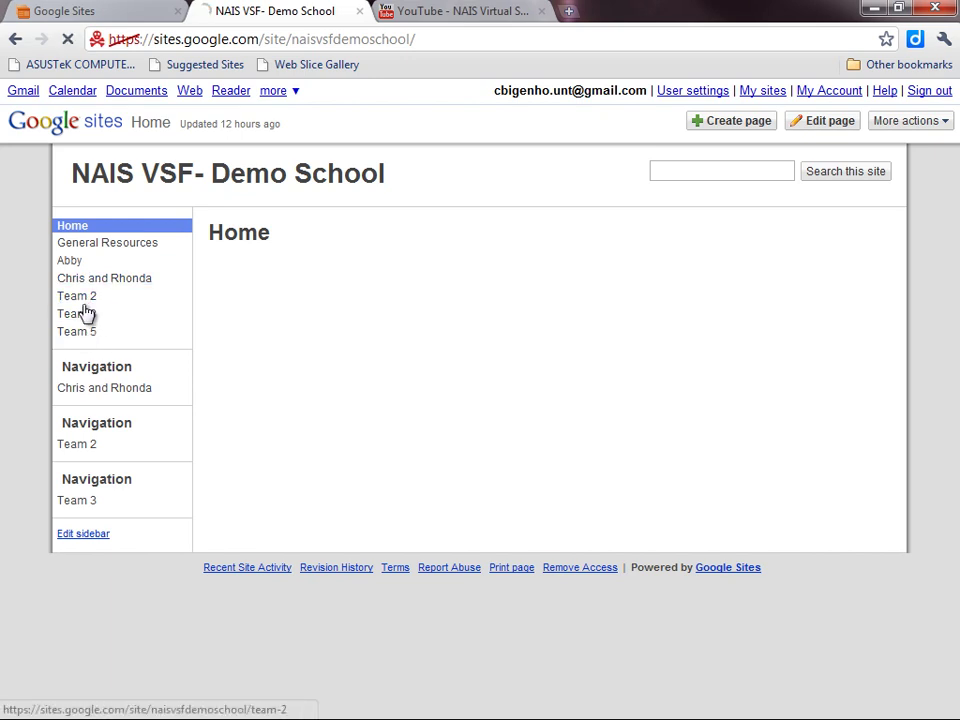
left_click(84, 316)
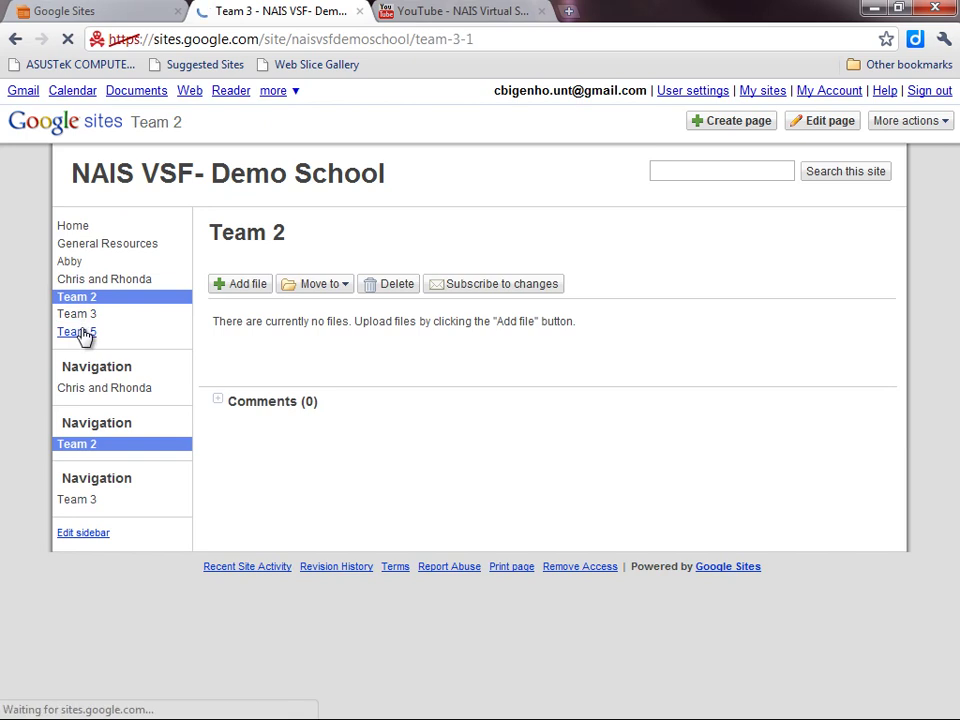
left_click(82, 332)
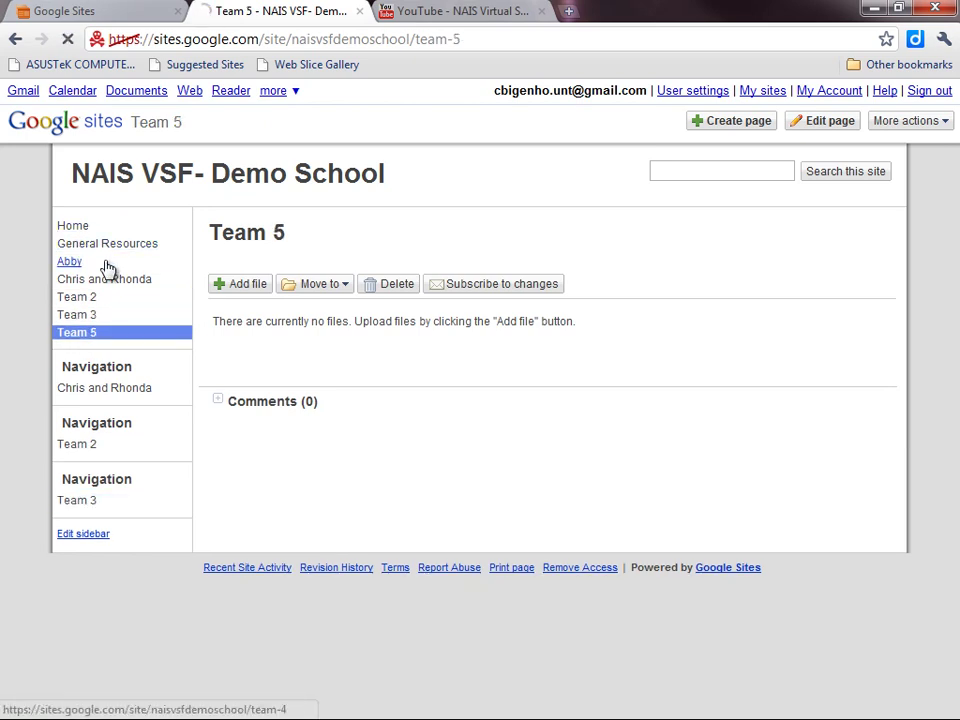
left_click(95, 244)
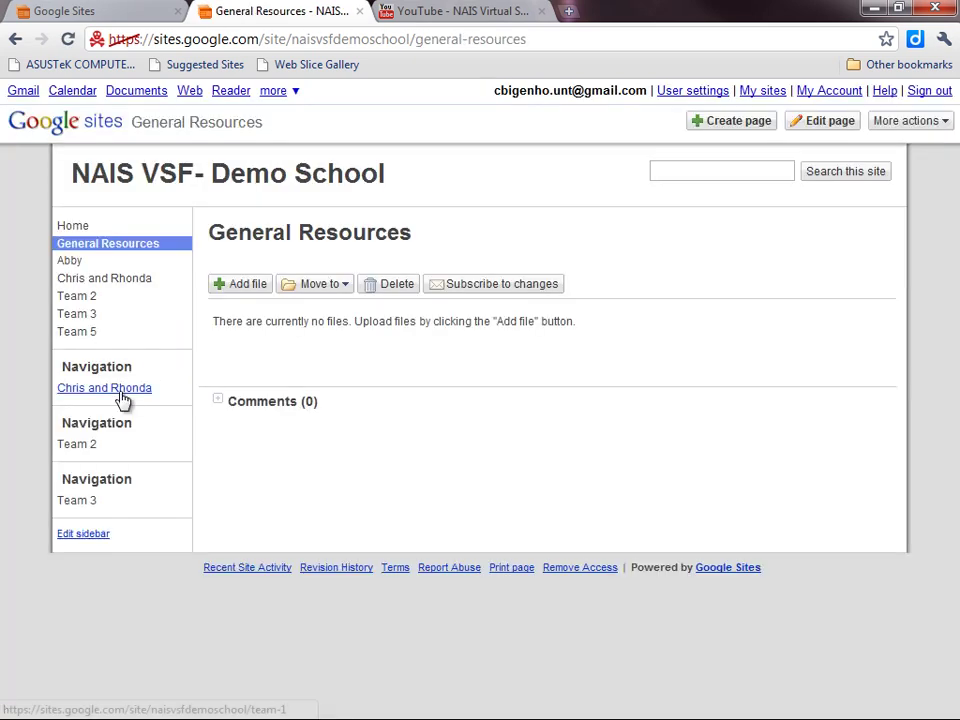
Step: Test the Chris and Rhonda, Team 2 and Team 3 navigation box links
left_click(120, 390)
left_click(86, 455)
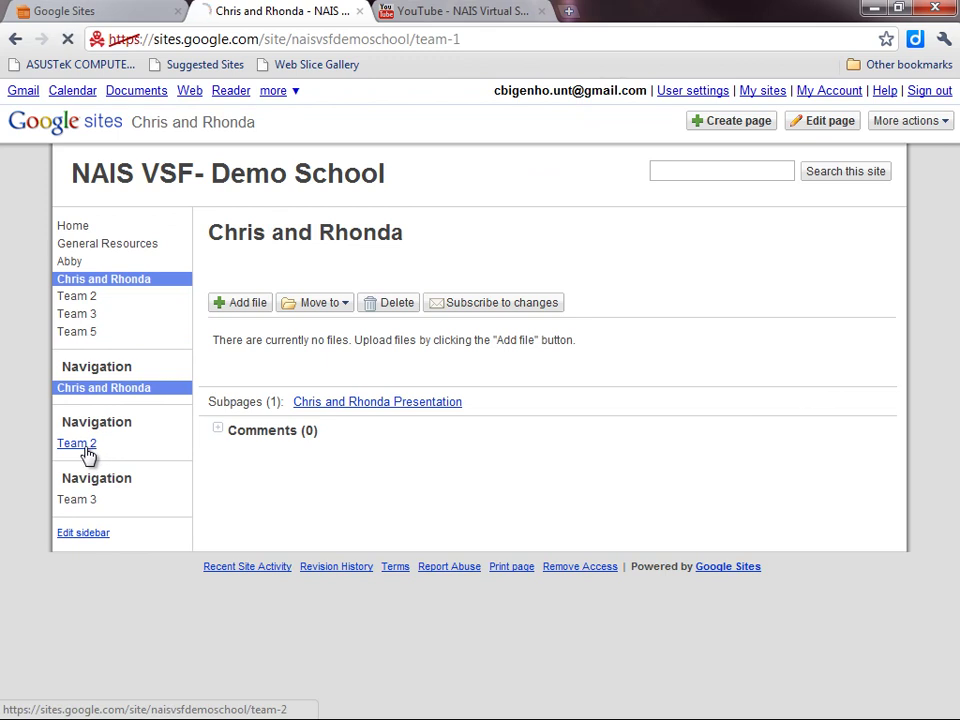
left_click(80, 502)
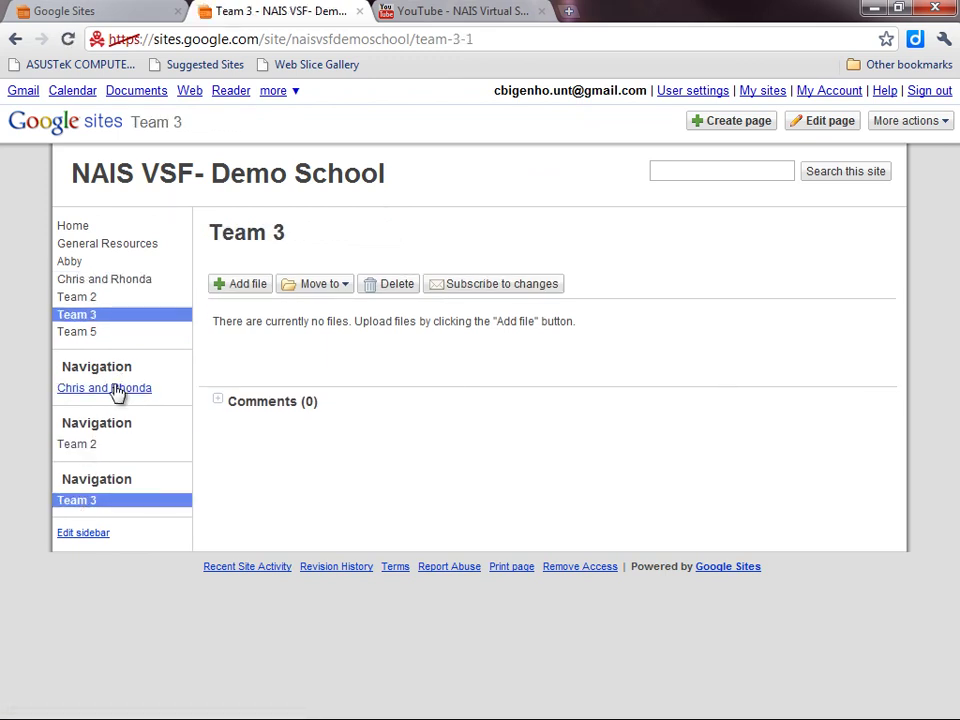
Step: Retitle the second sidebar navigation box to 'Chris and Rhonda', save the layout, and return to the site
left_click(82, 536)
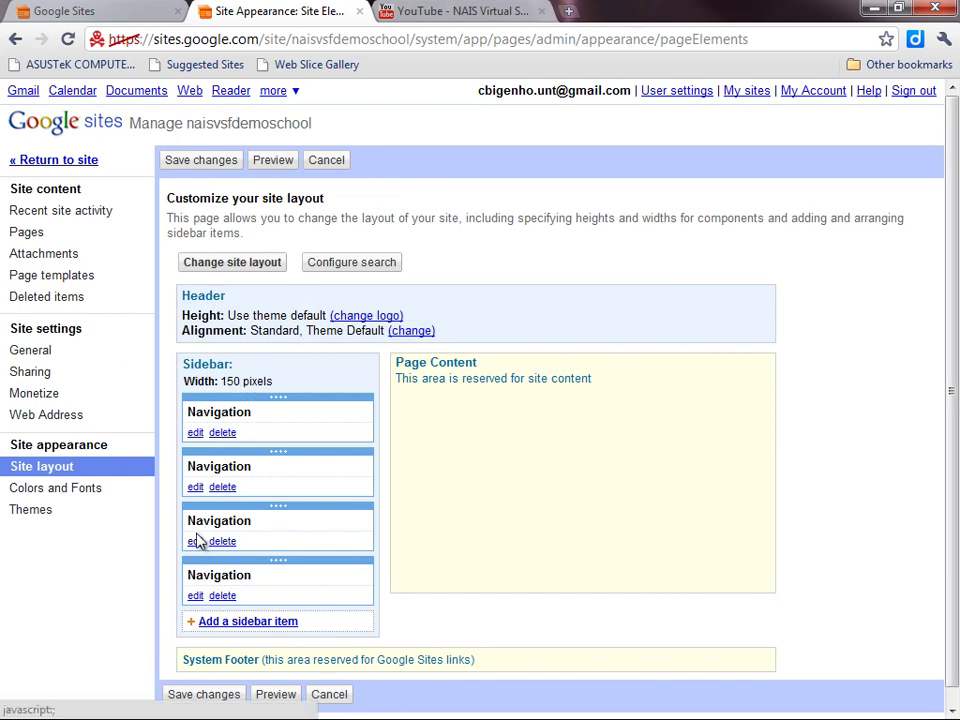
left_click(196, 488)
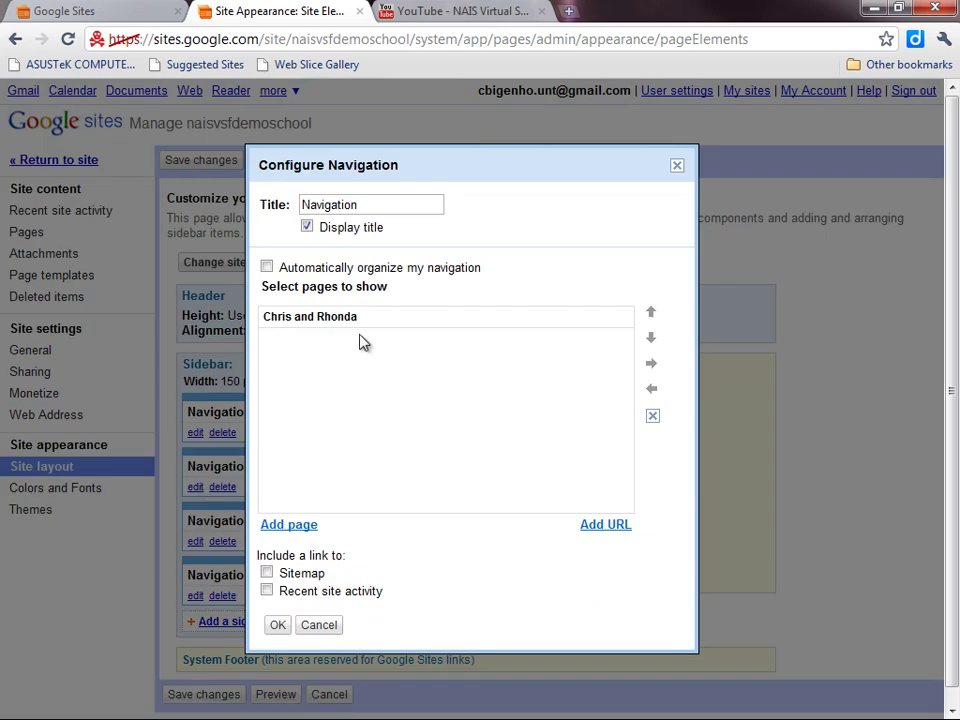
double_click(369, 206)
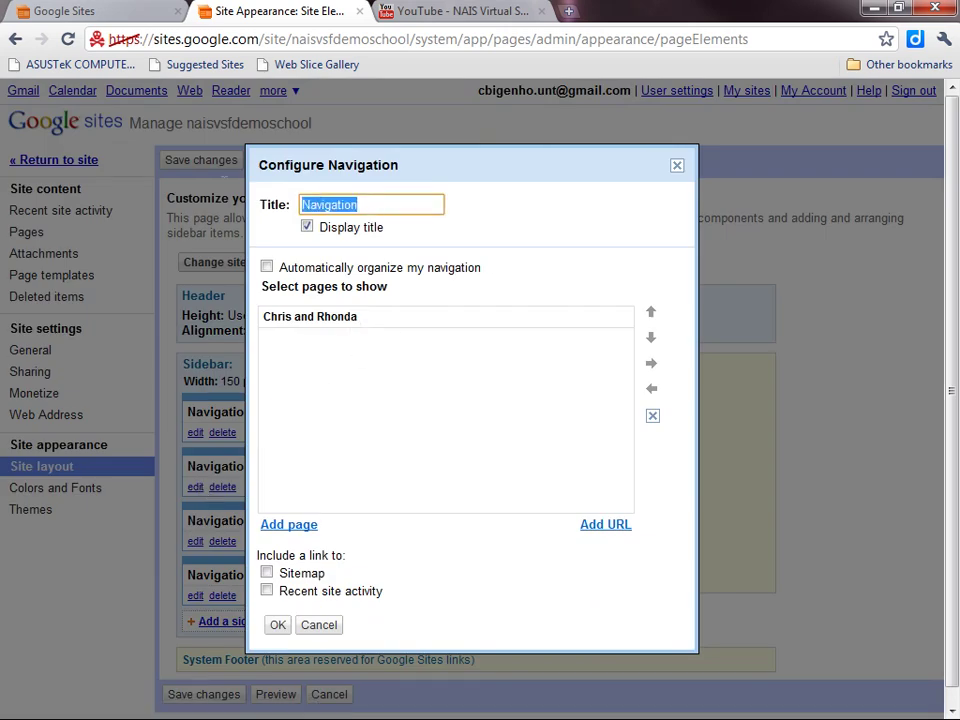
type("Chris An")
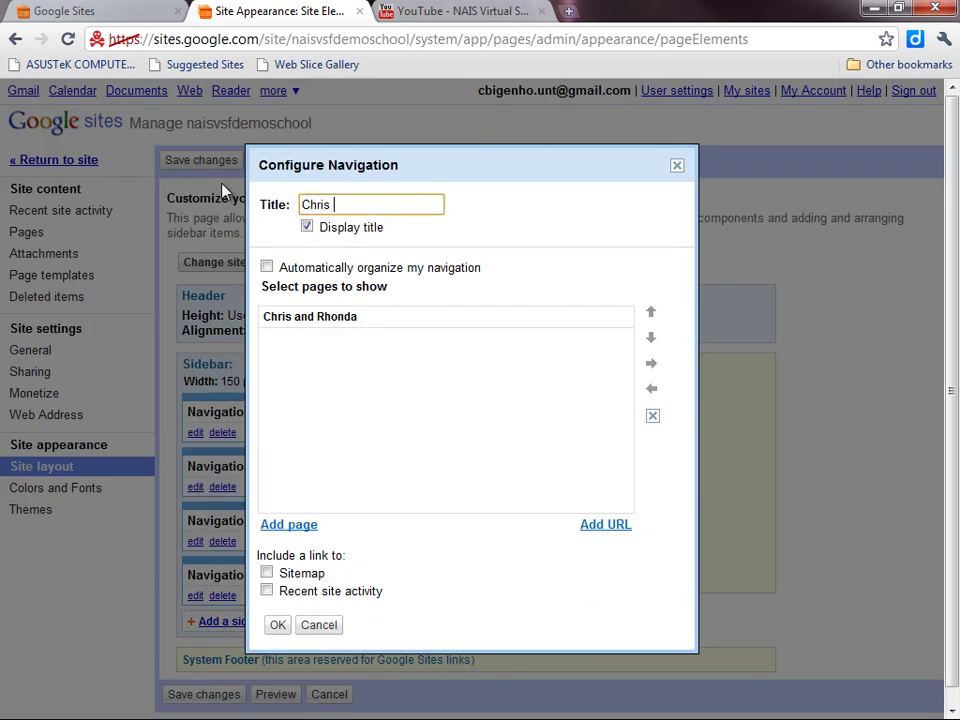
key("BackSpace")
key("BackSpace")
type("and Rhond")
left_click(276, 627)
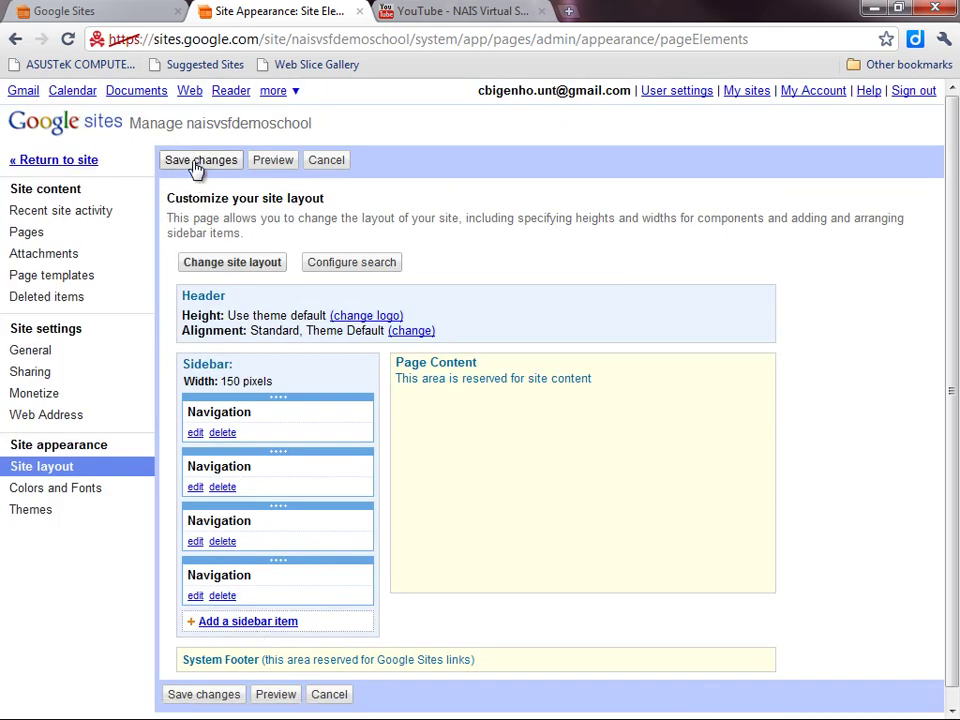
left_click(200, 160)
left_click(87, 166)
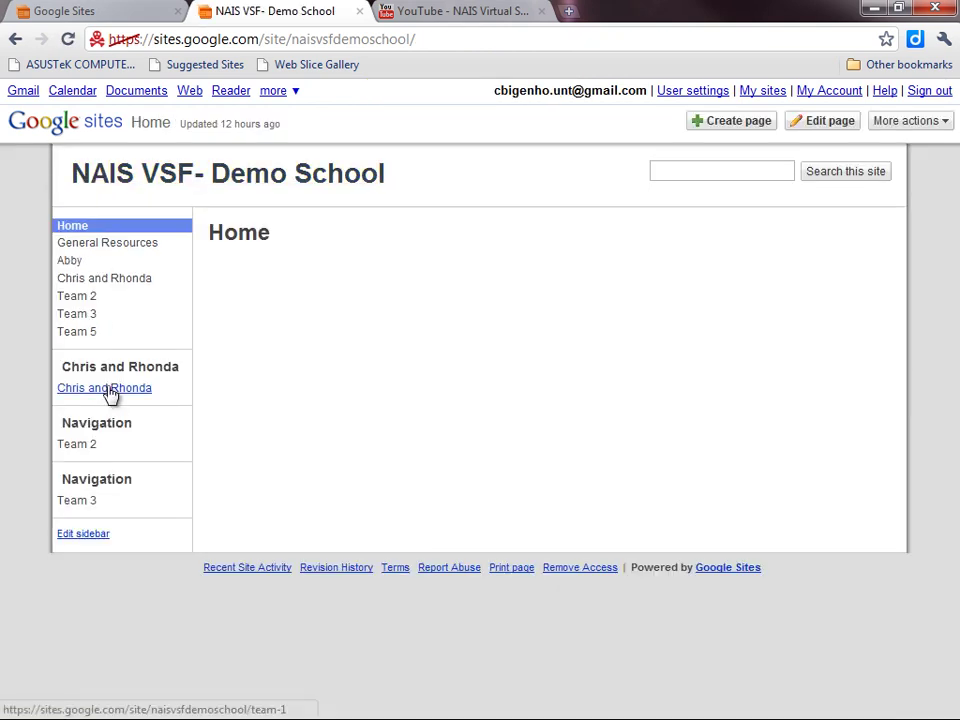
Step: Change the Chris and Rhonda page title to 'Pre-Science Fair Work' and save the page
left_click(110, 390)
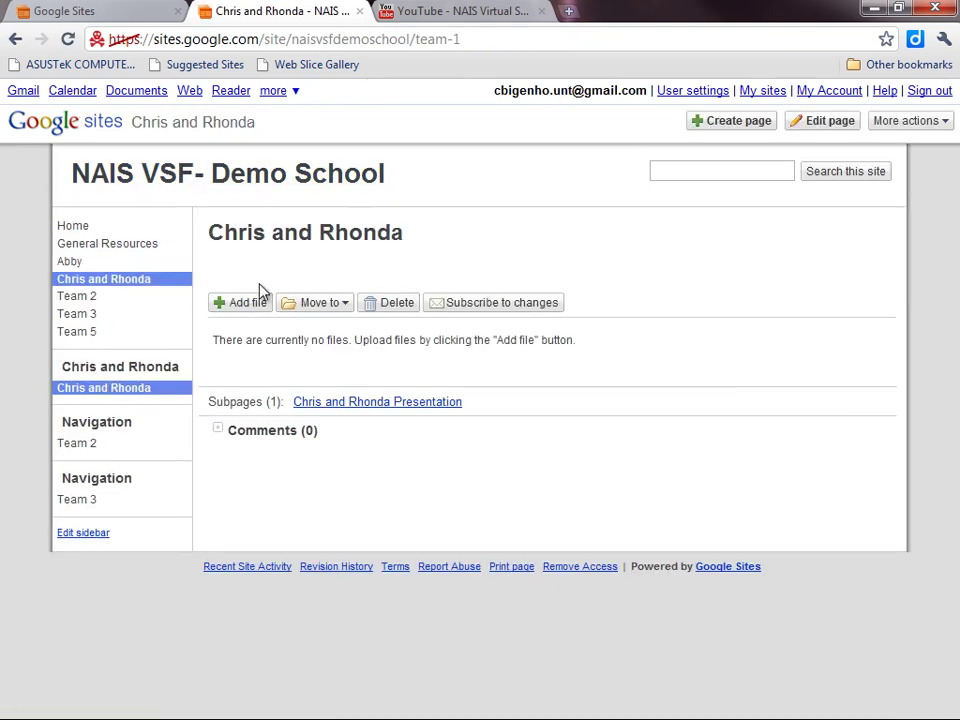
left_click(815, 125)
left_click_drag(435, 276, 183, 275)
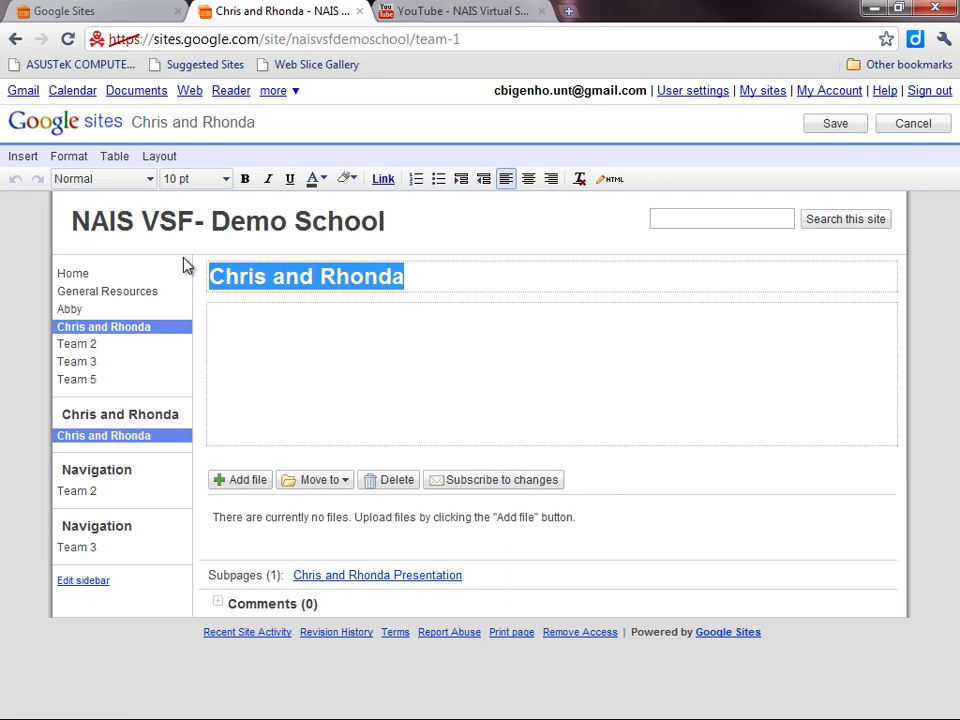
type("Pre ")
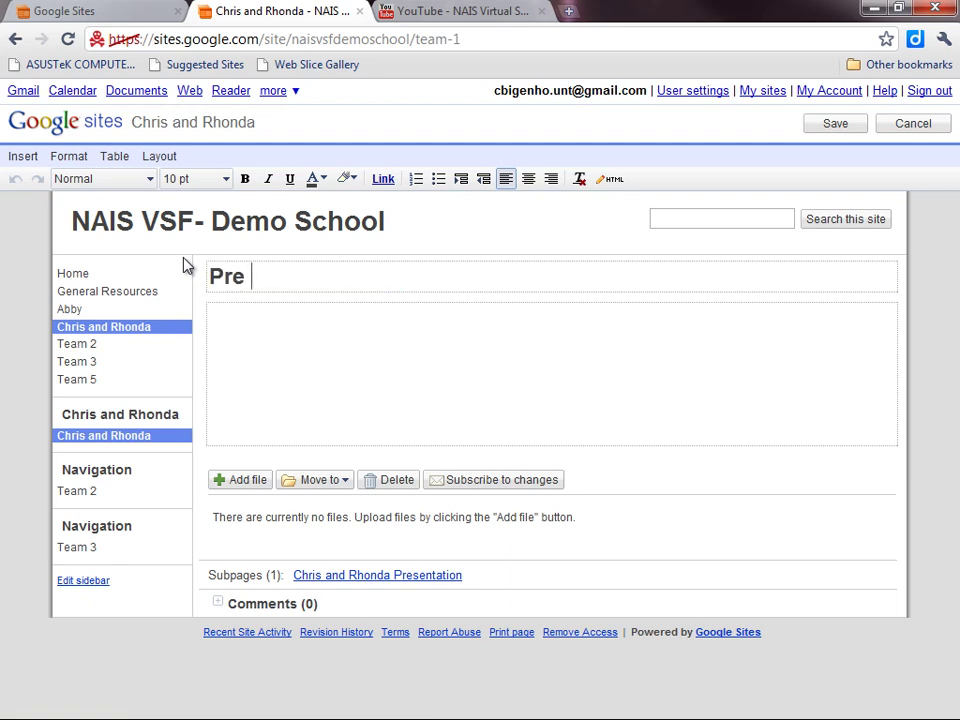
type("Seicne")
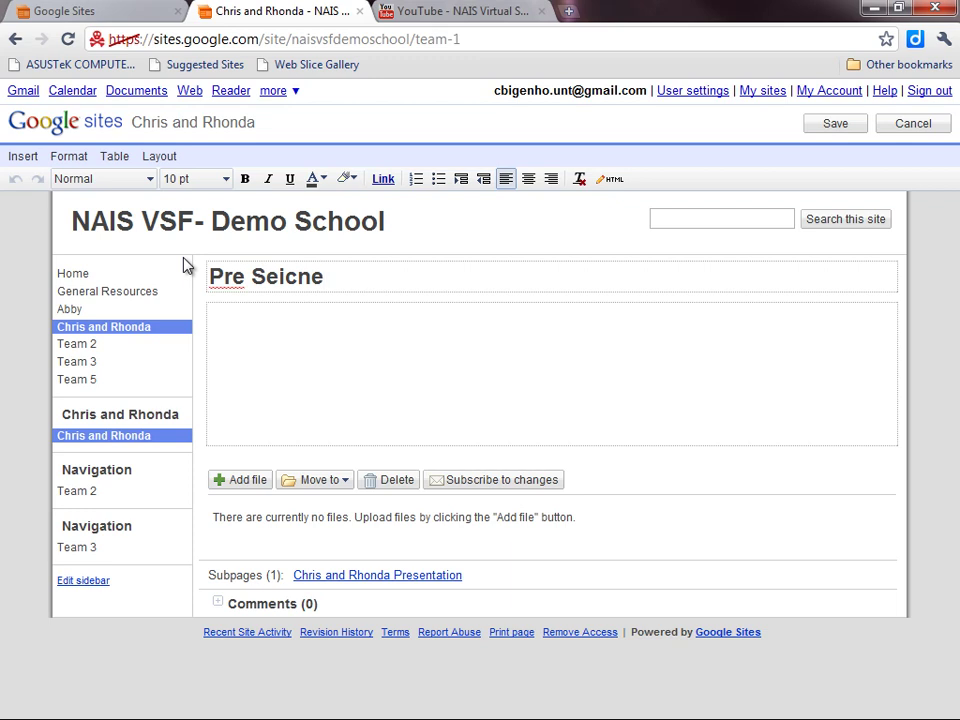
key("BackSpace")
key("BackSpace")
key("BackSpace")
key("BackSpace")
key("BackSpace")
type("cience Fair ")
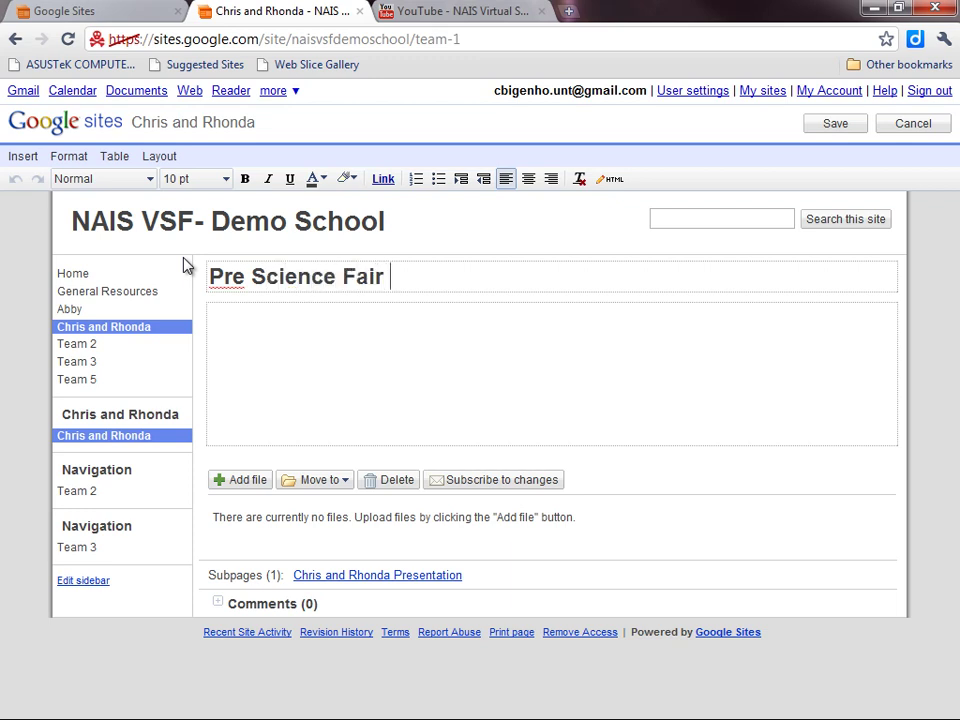
type("Word")
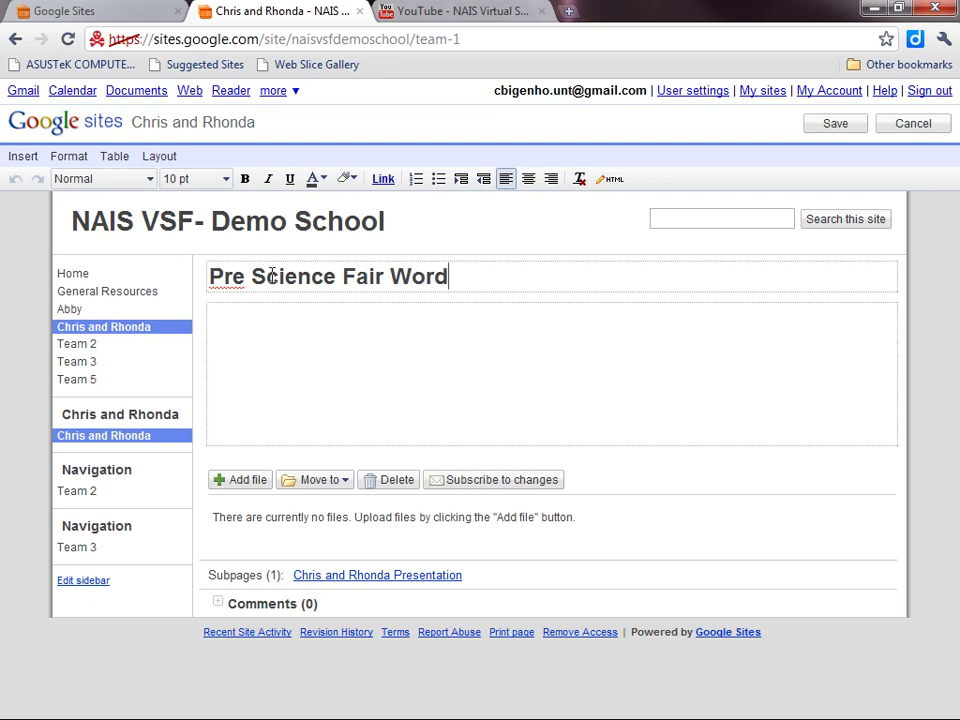
left_click(251, 277)
key("BackSpace")
type("-")
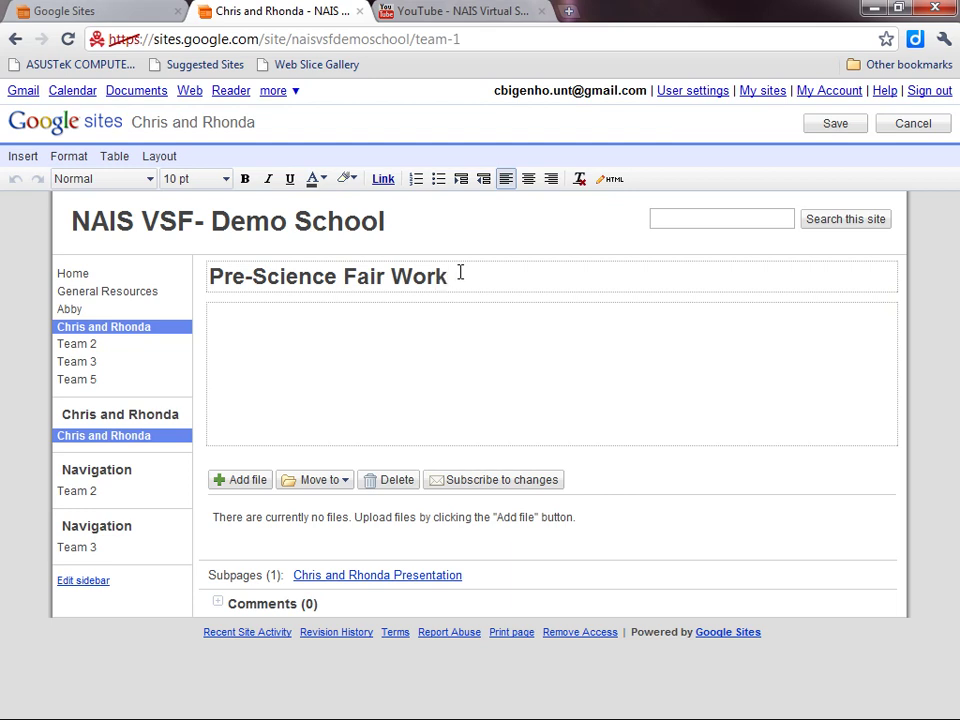
left_click(841, 124)
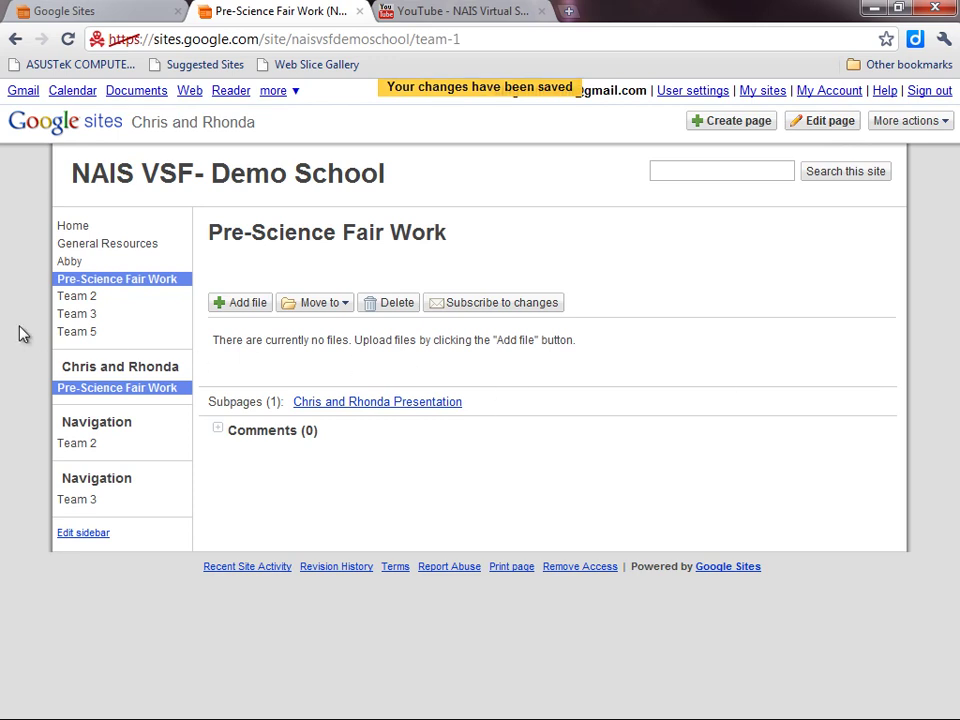
Step: Open the Chris and Rhonda Presentation subpage from the Subpages line
left_click(328, 411)
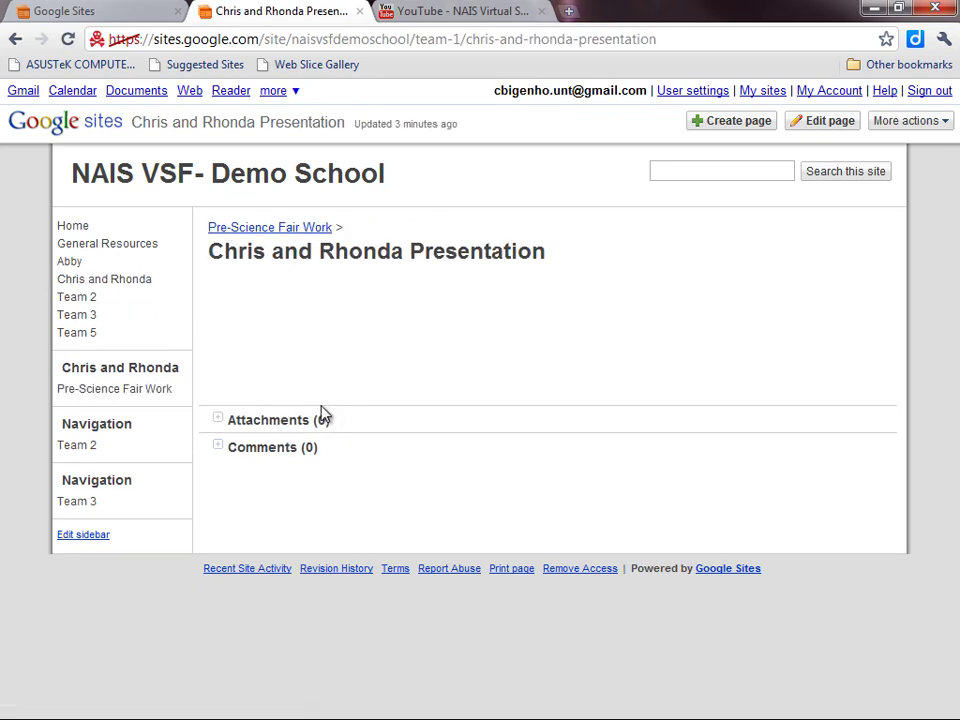